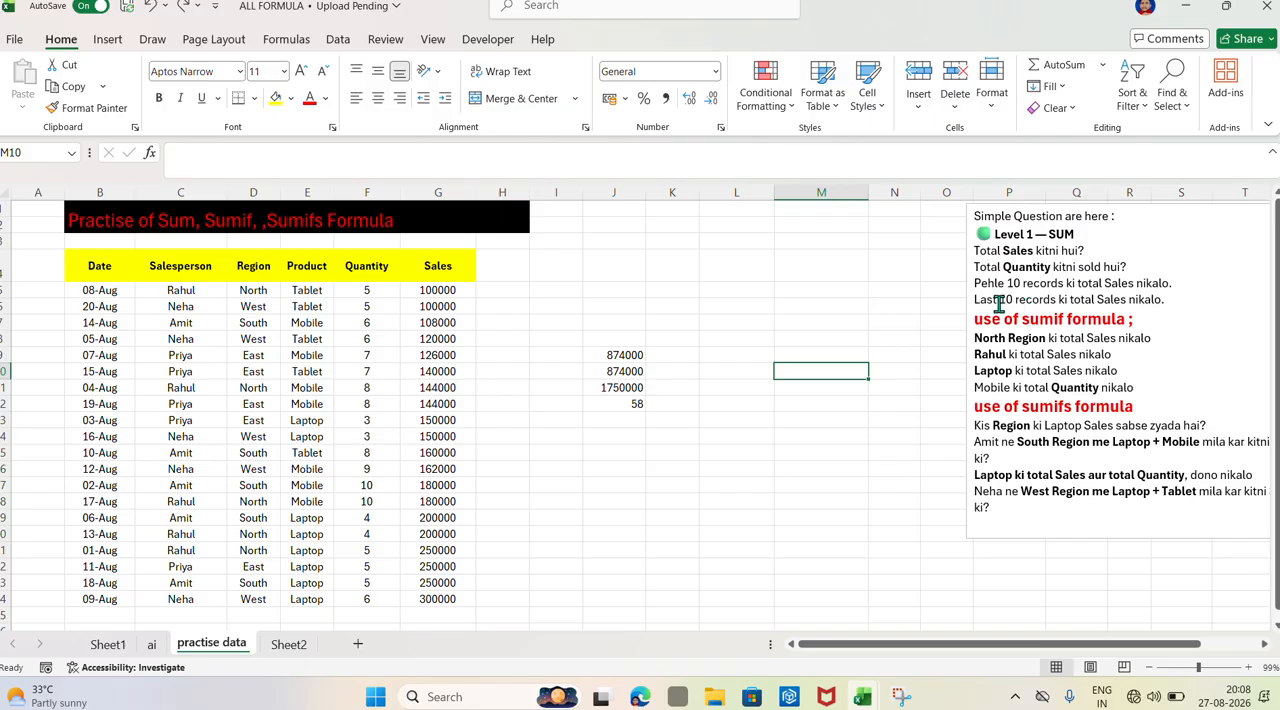
Enter the sample numbers 4, 6, 23 and 34 in cells M5 to M8
{"action": "left_click", "coordinate": [791, 288]}
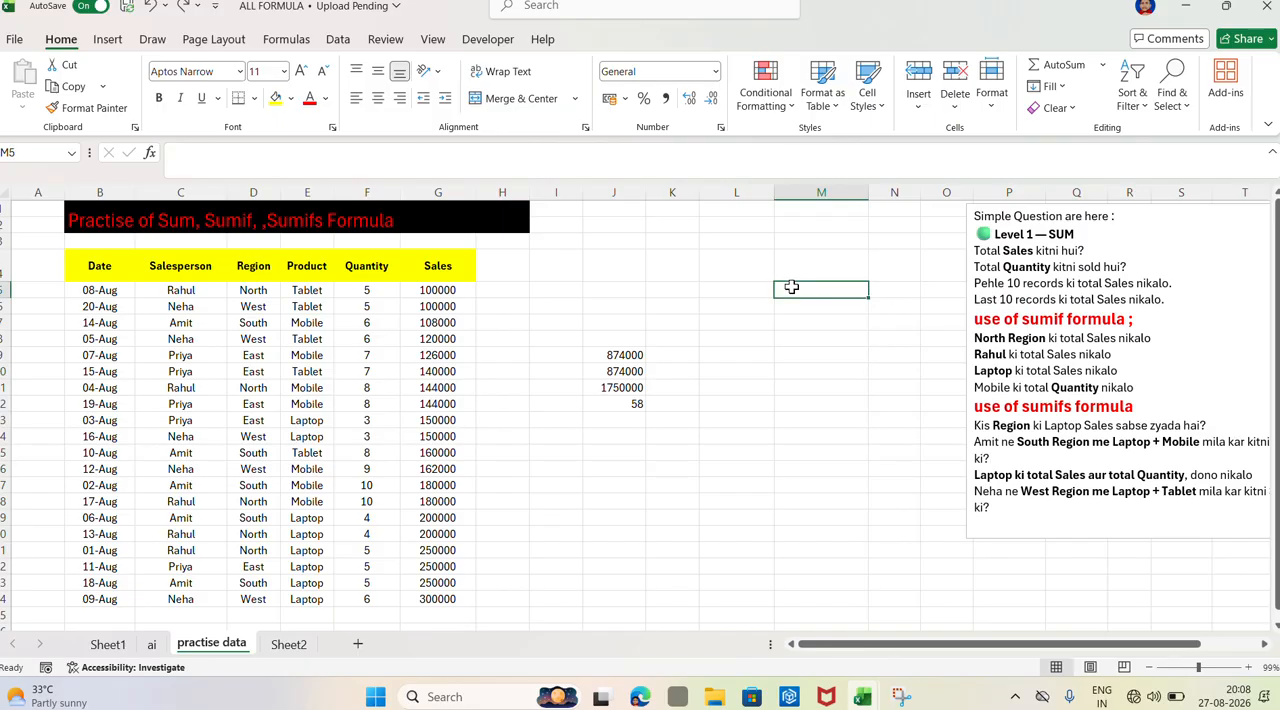
{"action": "type", "text": "4"}
{"action": "key", "text": "Return"}
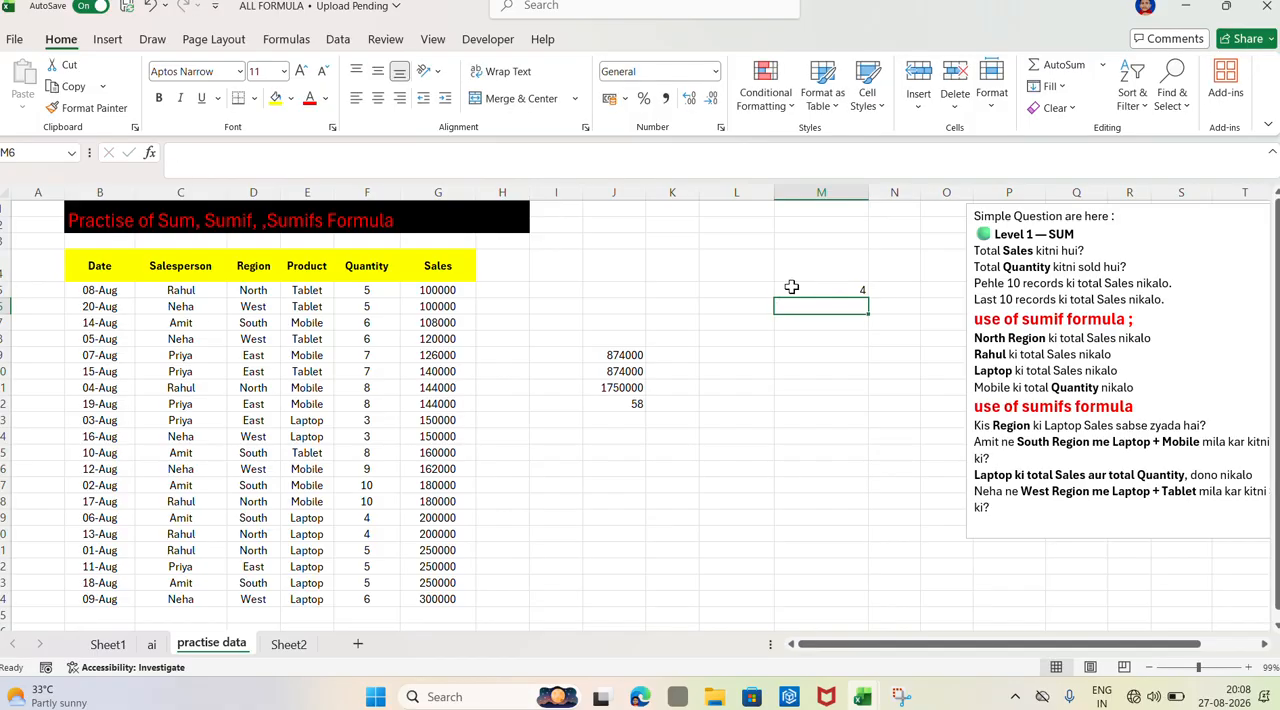
{"action": "type", "text": "6"}
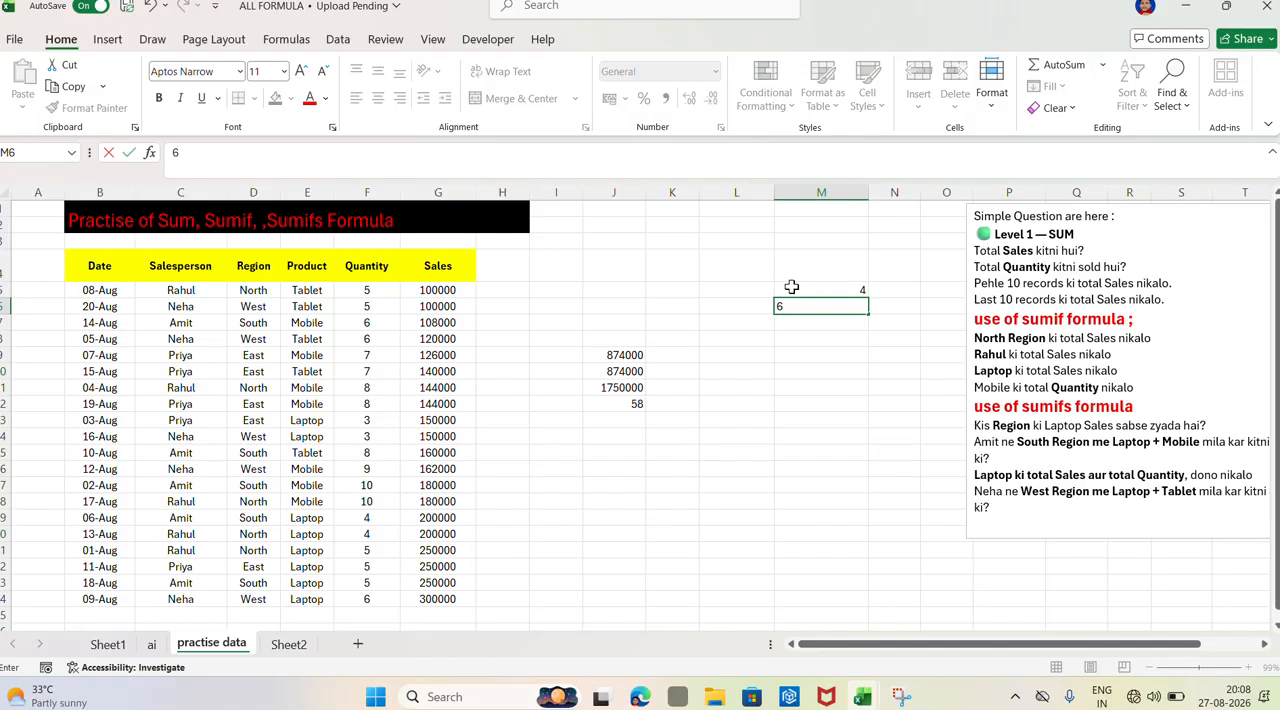
{"action": "key", "text": "Return"}
{"action": "type", "text": "23"}
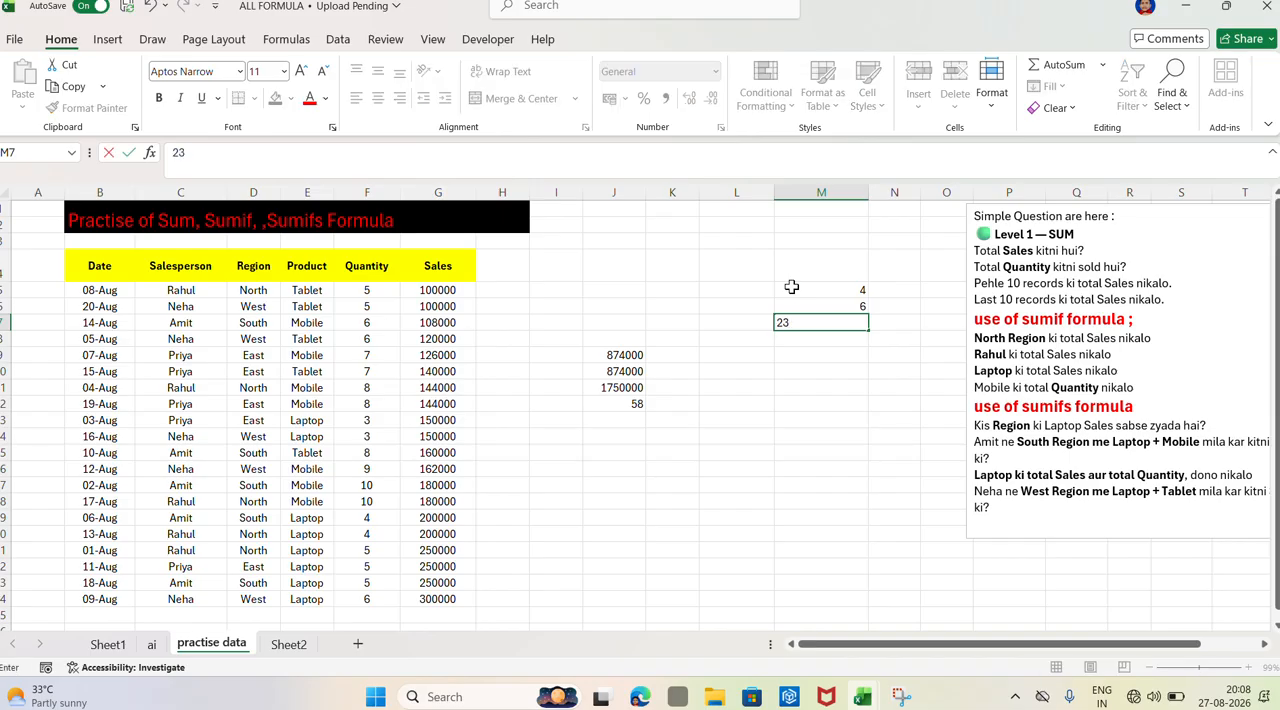
{"action": "key", "text": "Return"}
{"action": "type", "text": "34"}
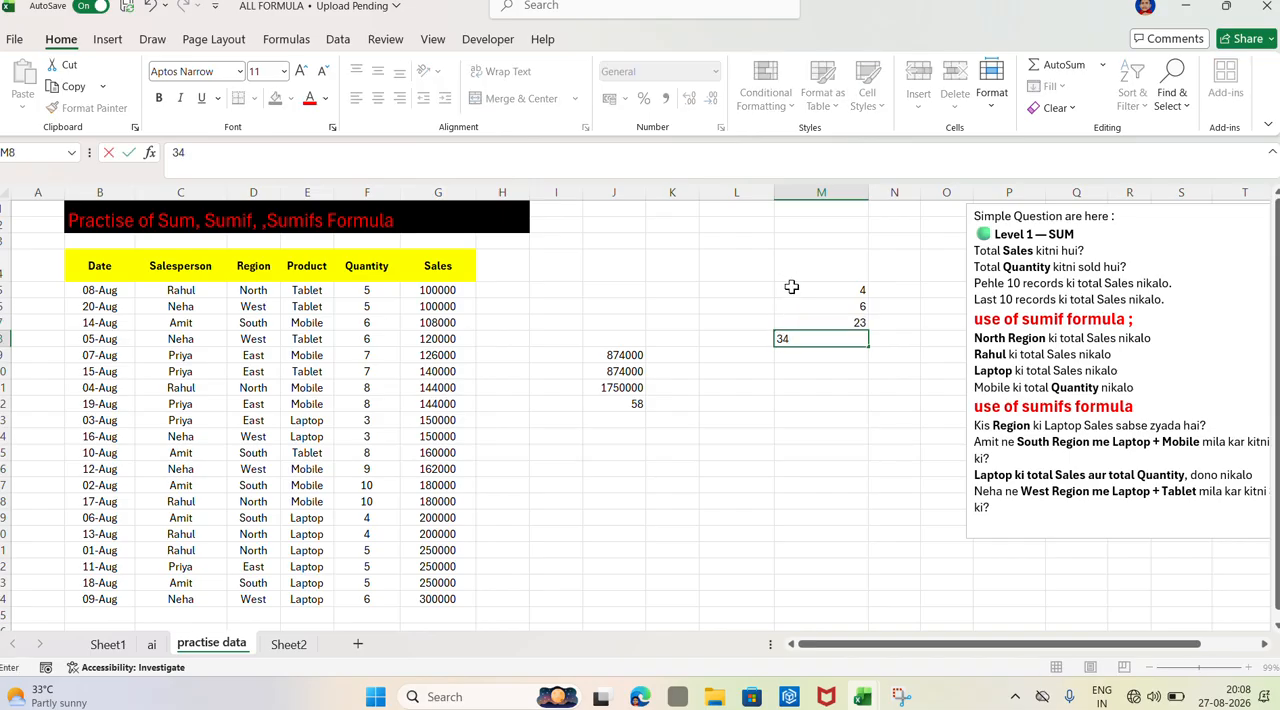
{"action": "key", "text": "Return"}
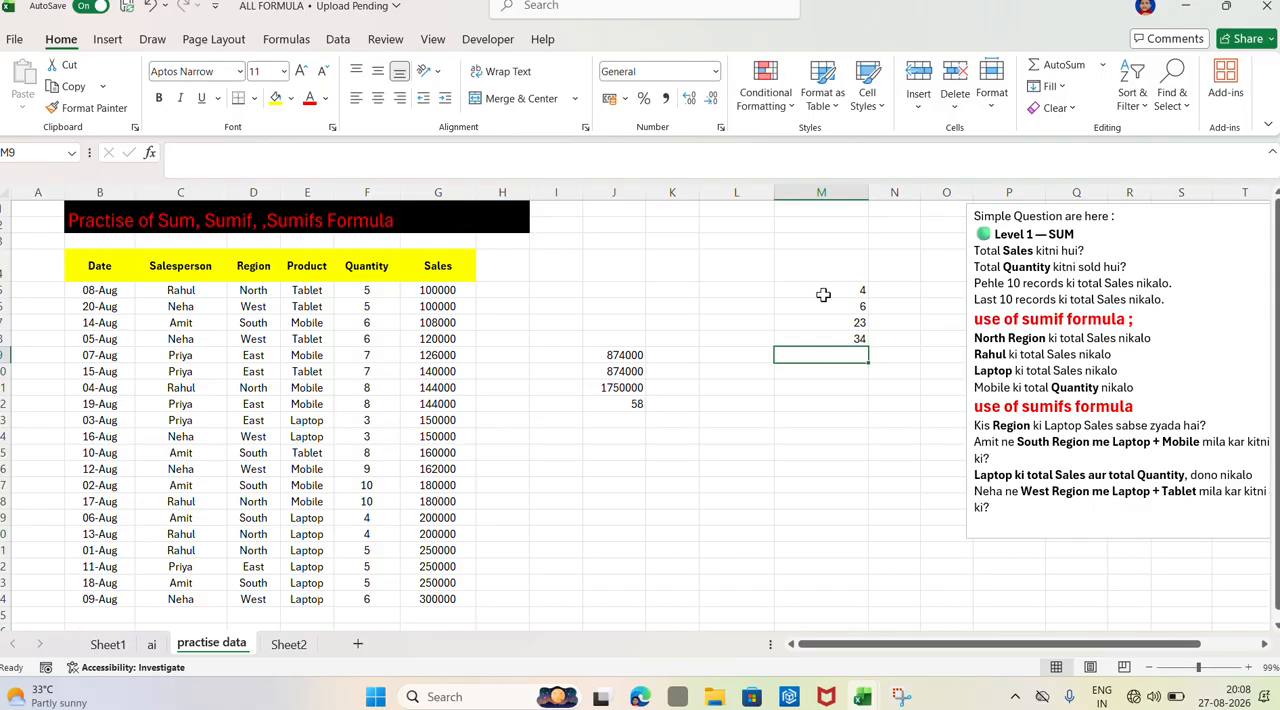
Add the four sample numbers in M11 with the cell-by-cell formula =M5+M6+M7+M8
{"action": "left_click", "coordinate": [792, 385]}
{"action": "type", "text": "="}
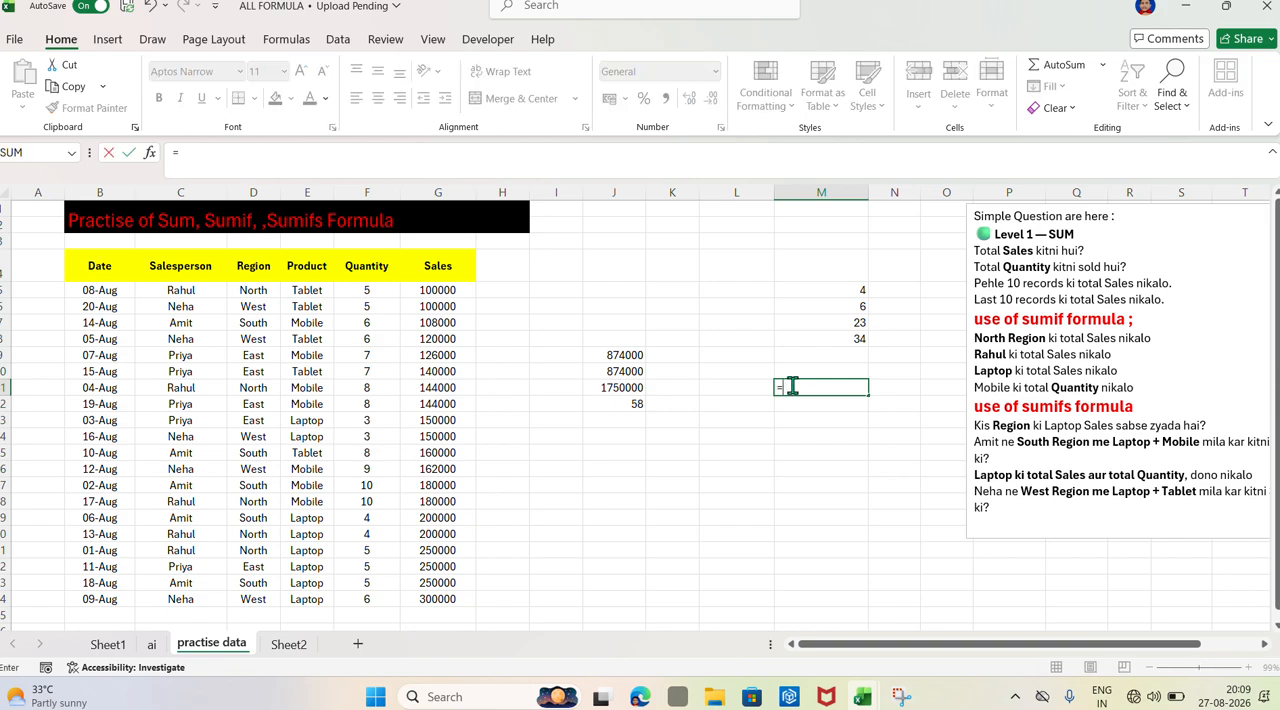
{"action": "left_click", "coordinate": [822, 292]}
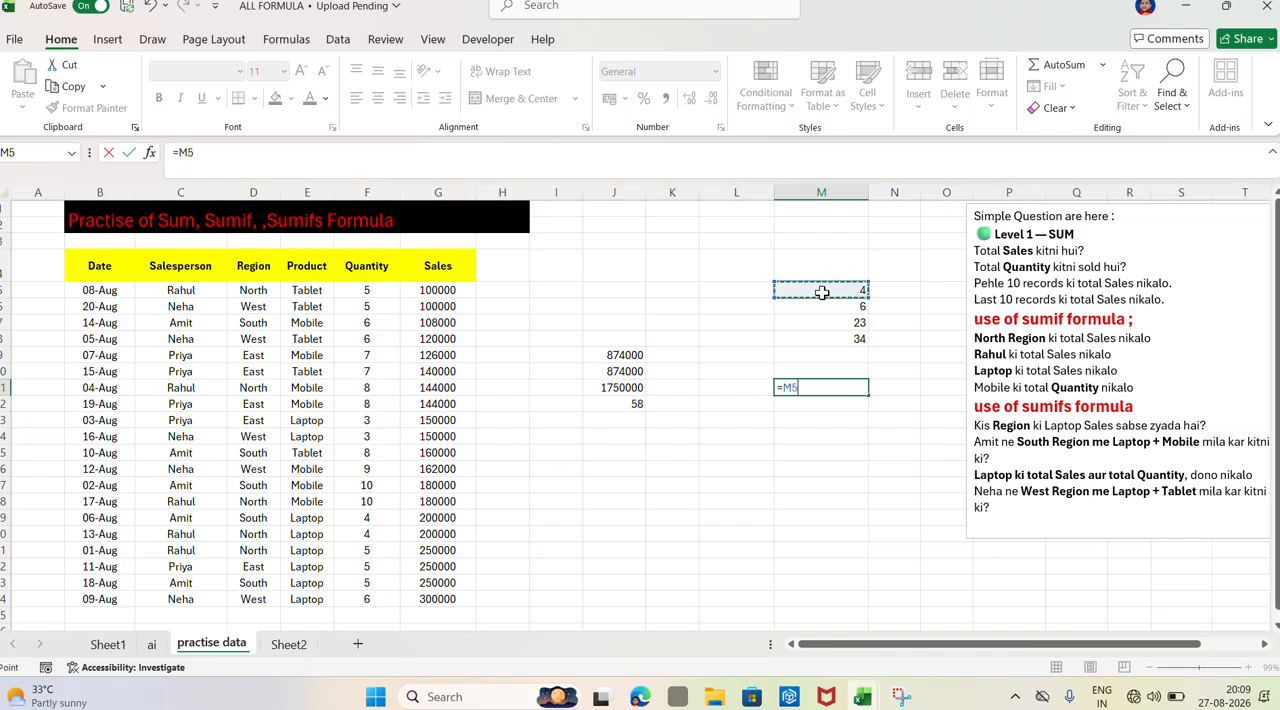
{"action": "type", "text": "+"}
{"action": "left_click", "coordinate": [819, 311]}
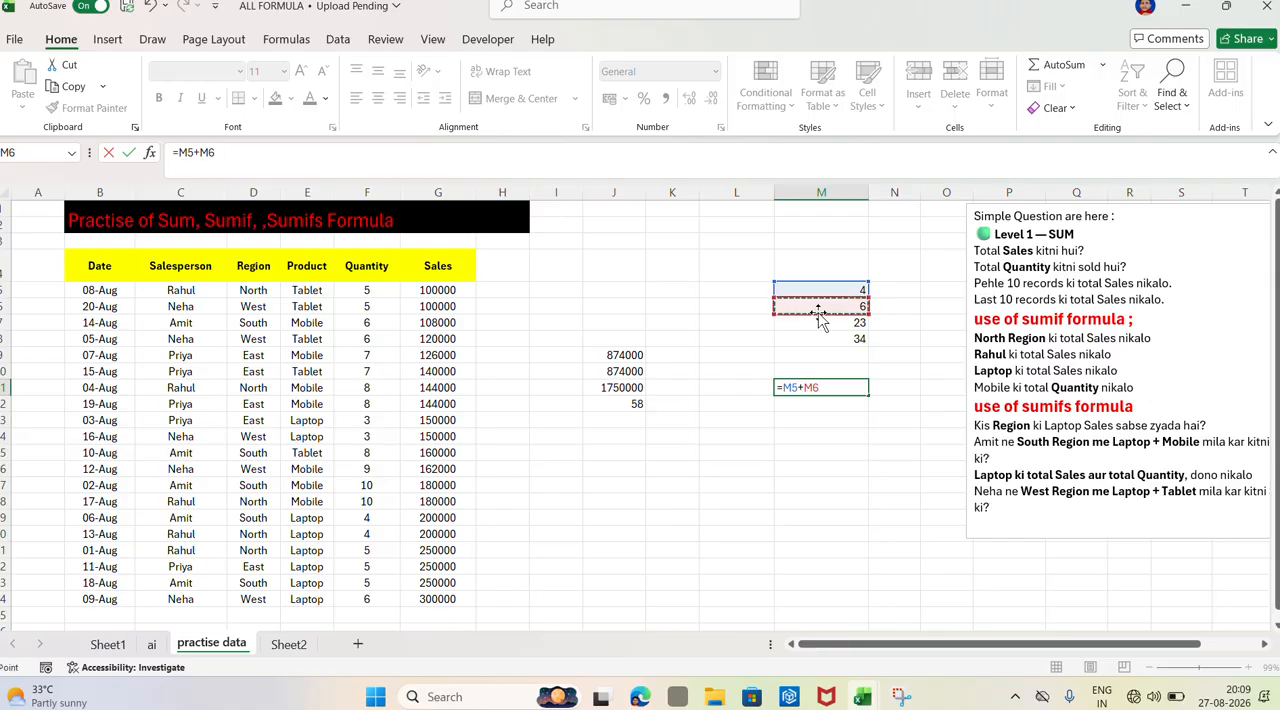
{"action": "type", "text": "+"}
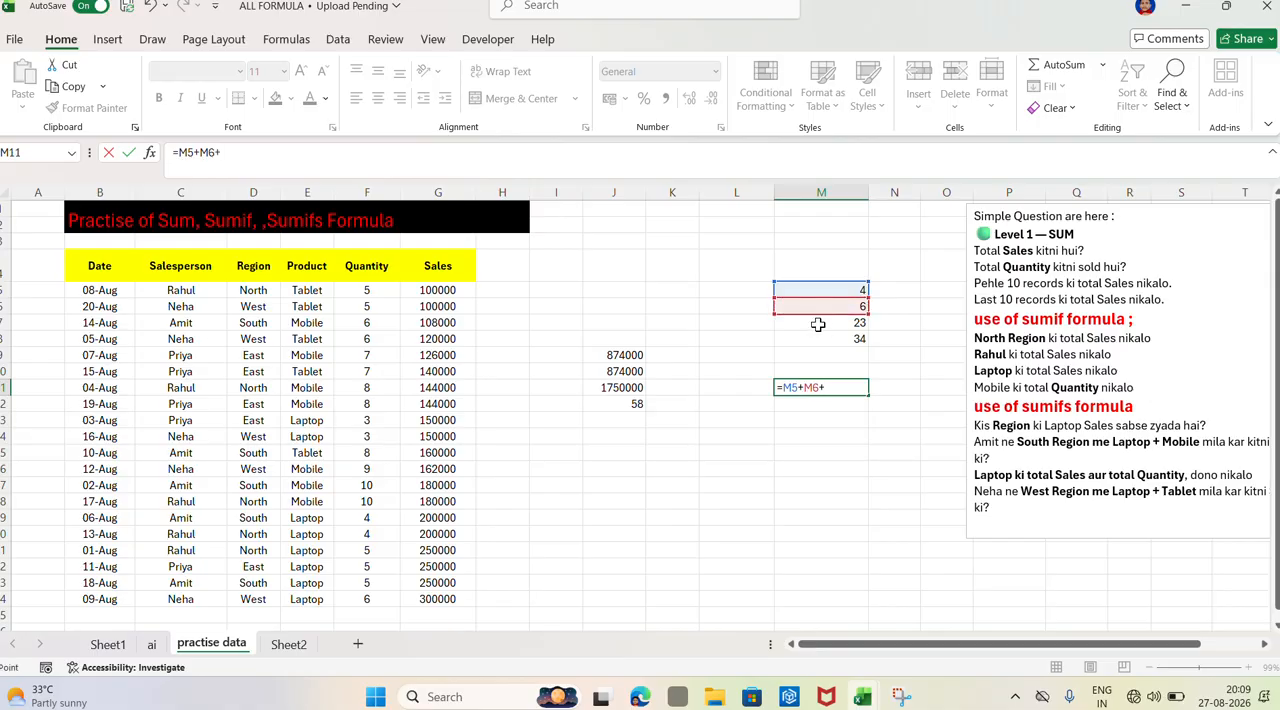
{"action": "left_click", "coordinate": [818, 323]}
{"action": "type", "text": "+"}
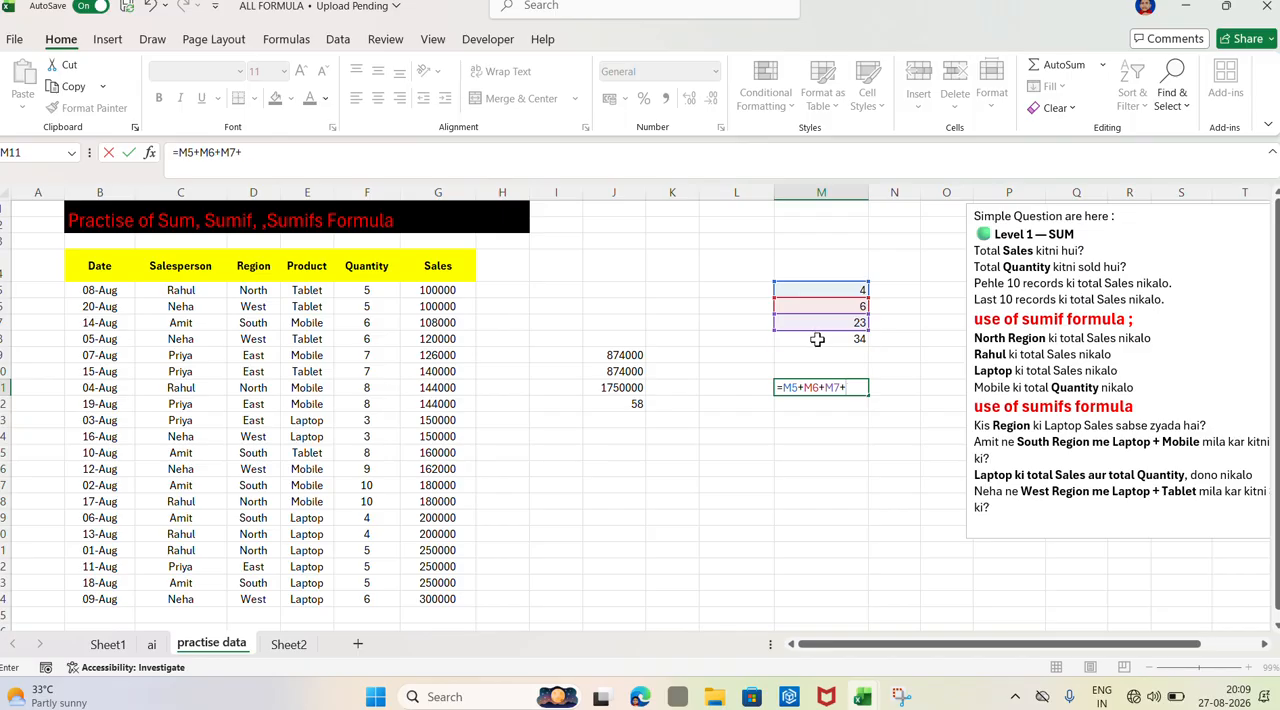
{"action": "left_click", "coordinate": [818, 340]}
{"action": "key", "text": "Return"}
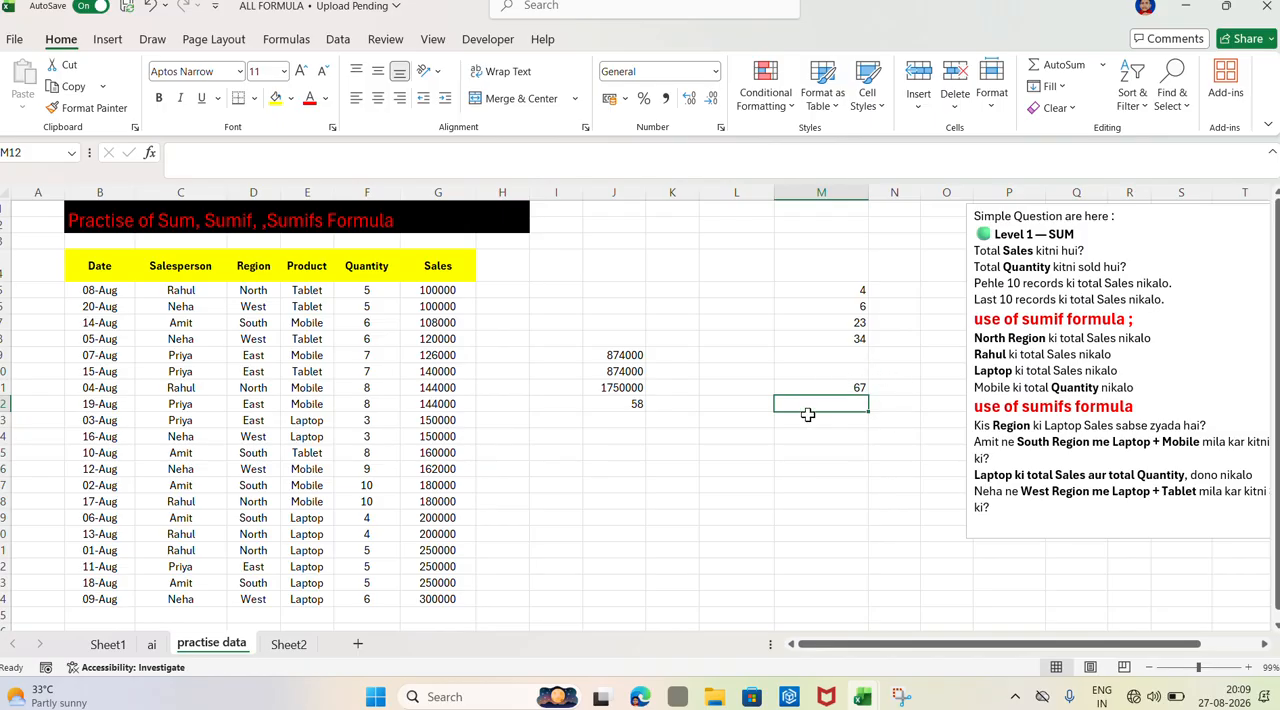
Total the same four numbers in M12 with the SUM function over M5:M8
{"action": "type", "text": "="}
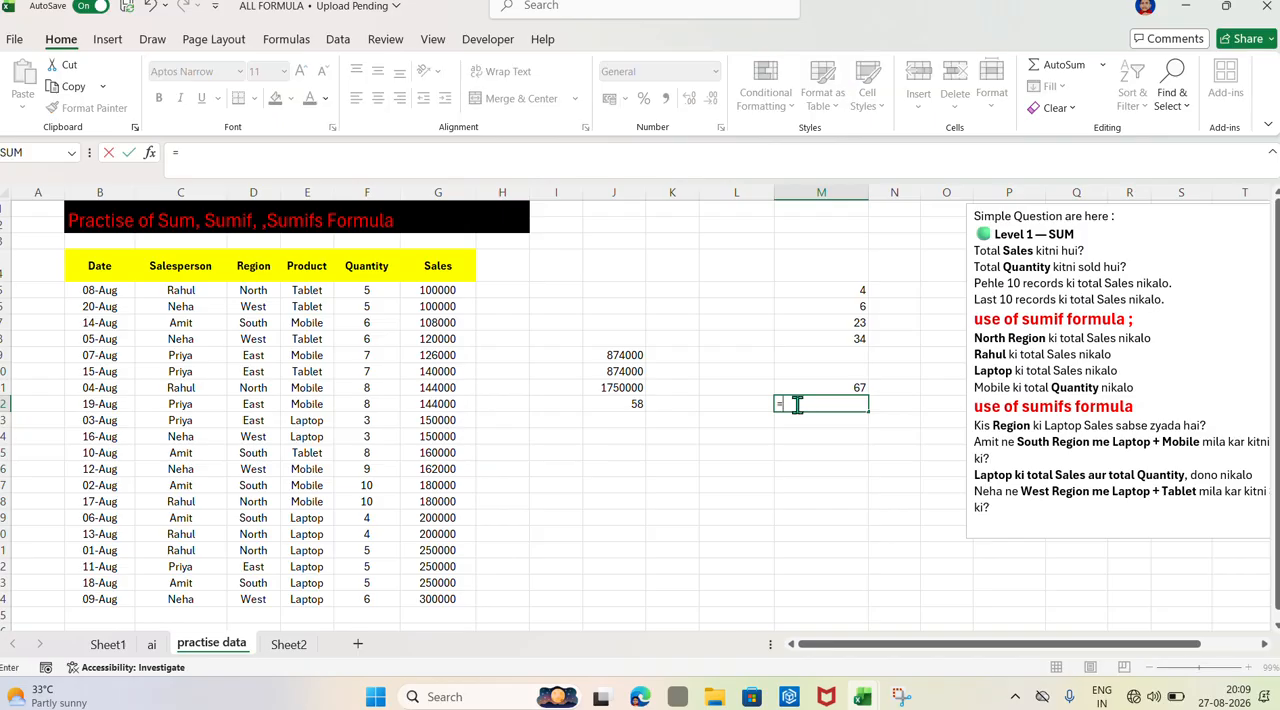
{"action": "type", "text": "sum"}
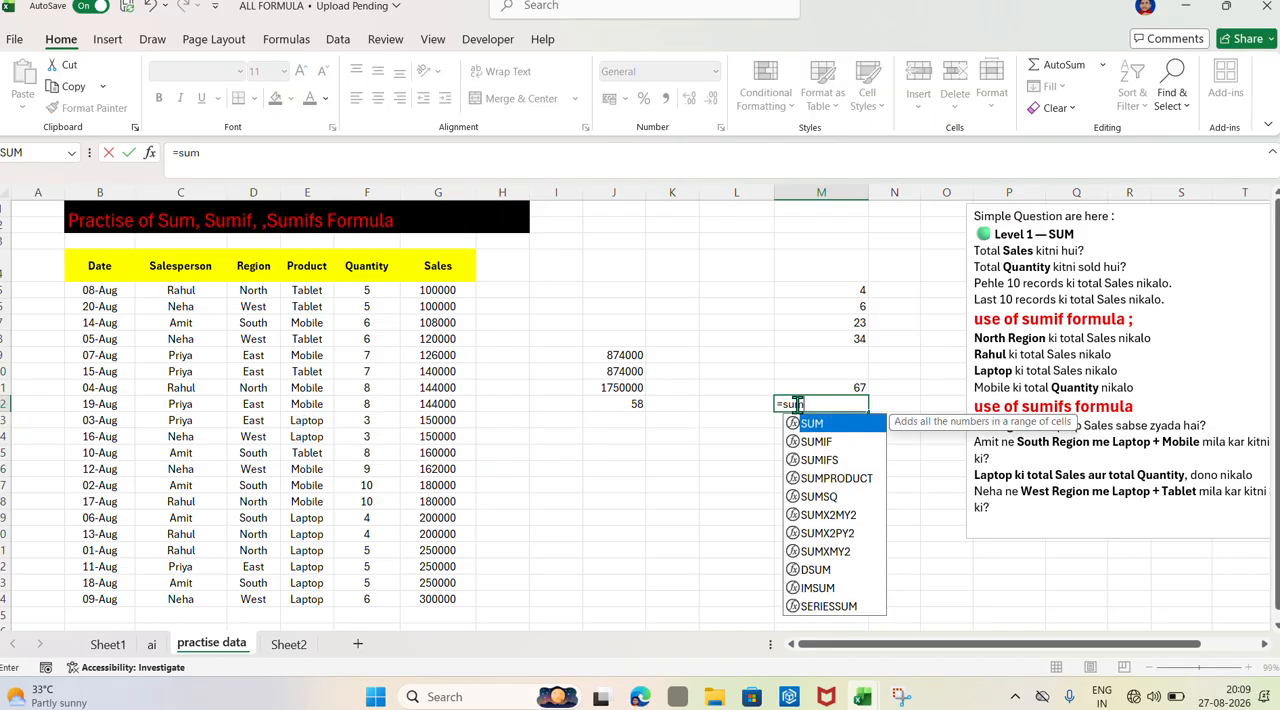
{"action": "key", "text": "Tab"}
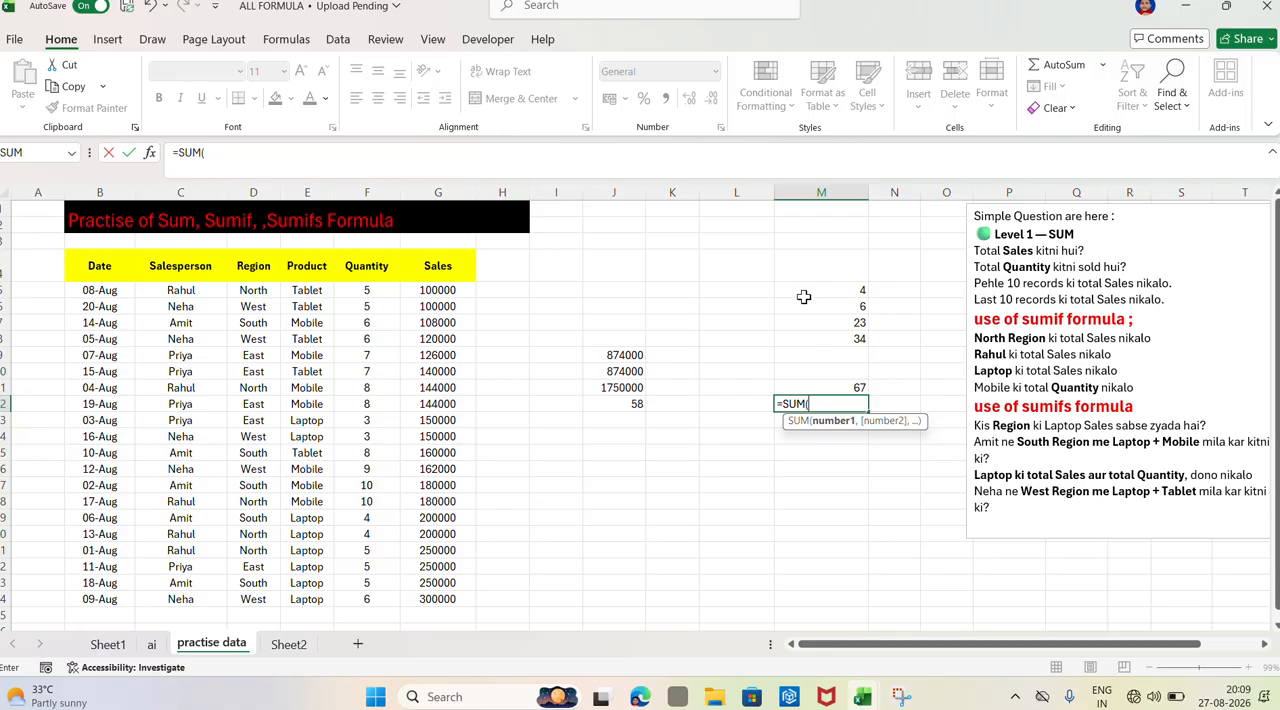
{"action": "left_click_drag", "start_coordinate": [801, 289], "coordinate": [803, 333]}
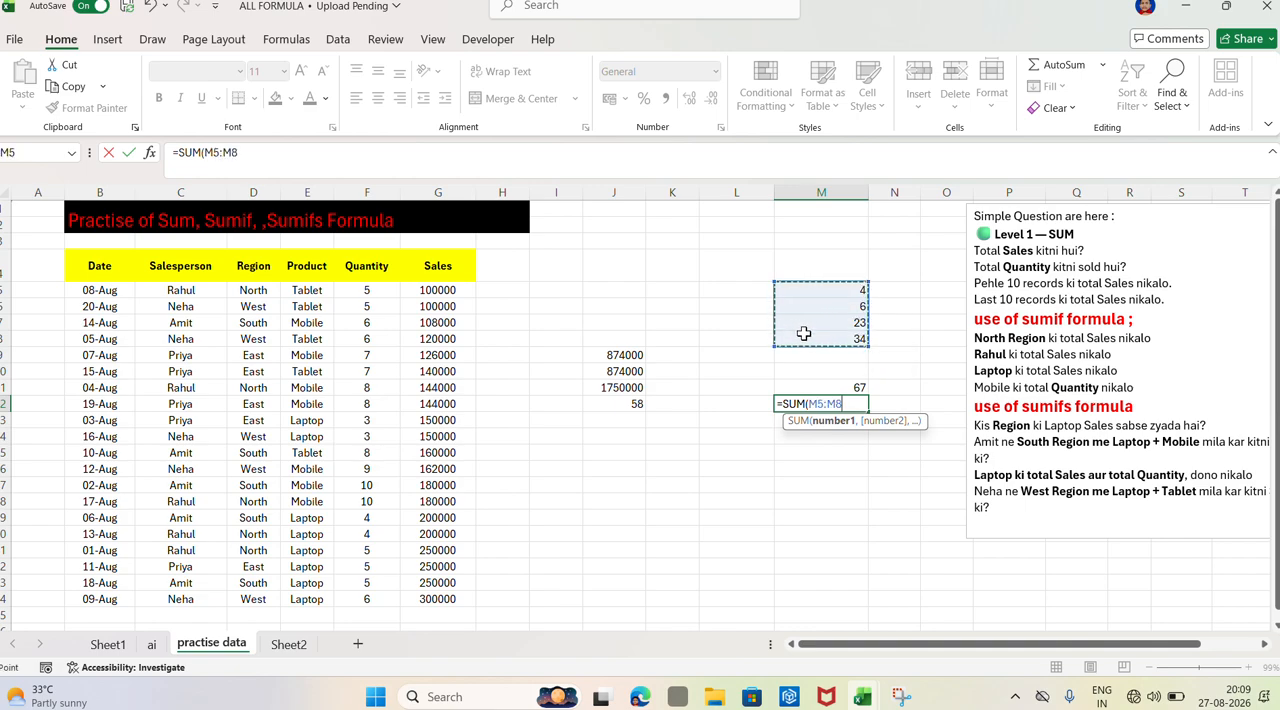
{"action": "key", "text": "Return"}
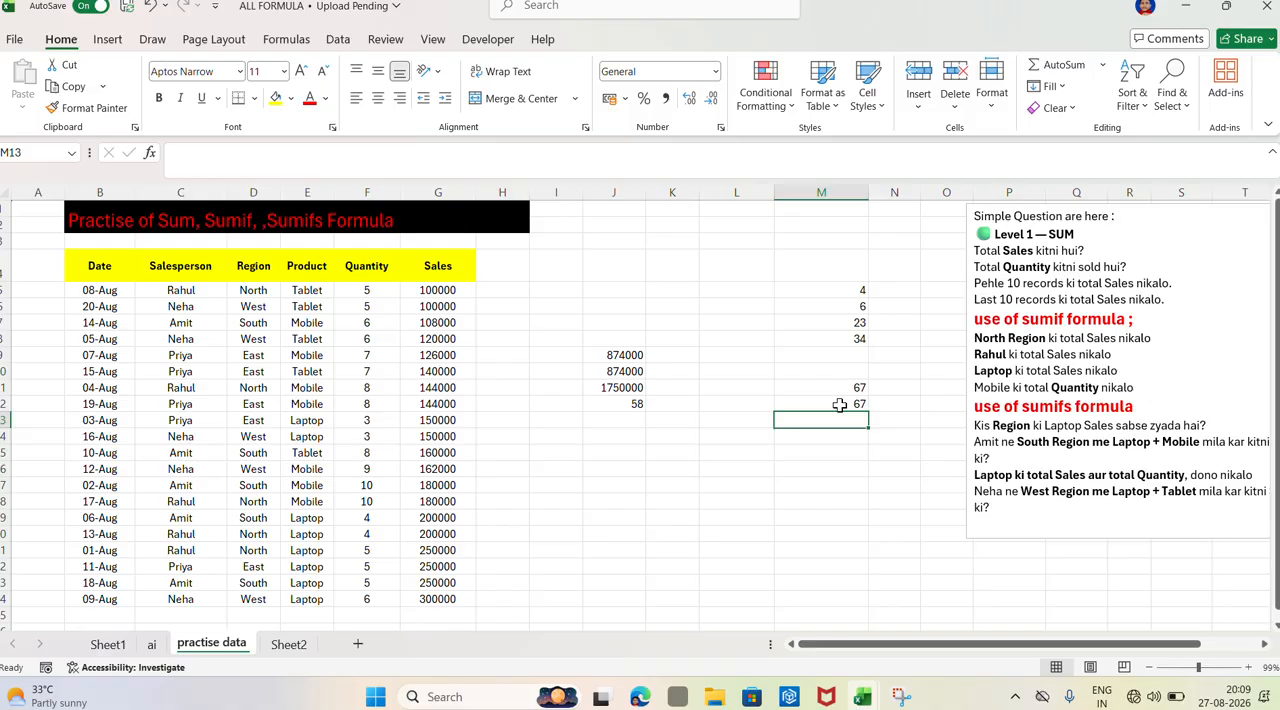
Use AutoSum on M5:M9 to put the total of the sample numbers in M9
{"action": "left_click", "coordinate": [810, 289]}
{"action": "left_click_drag", "start_coordinate": [810, 289], "coordinate": [834, 352]}
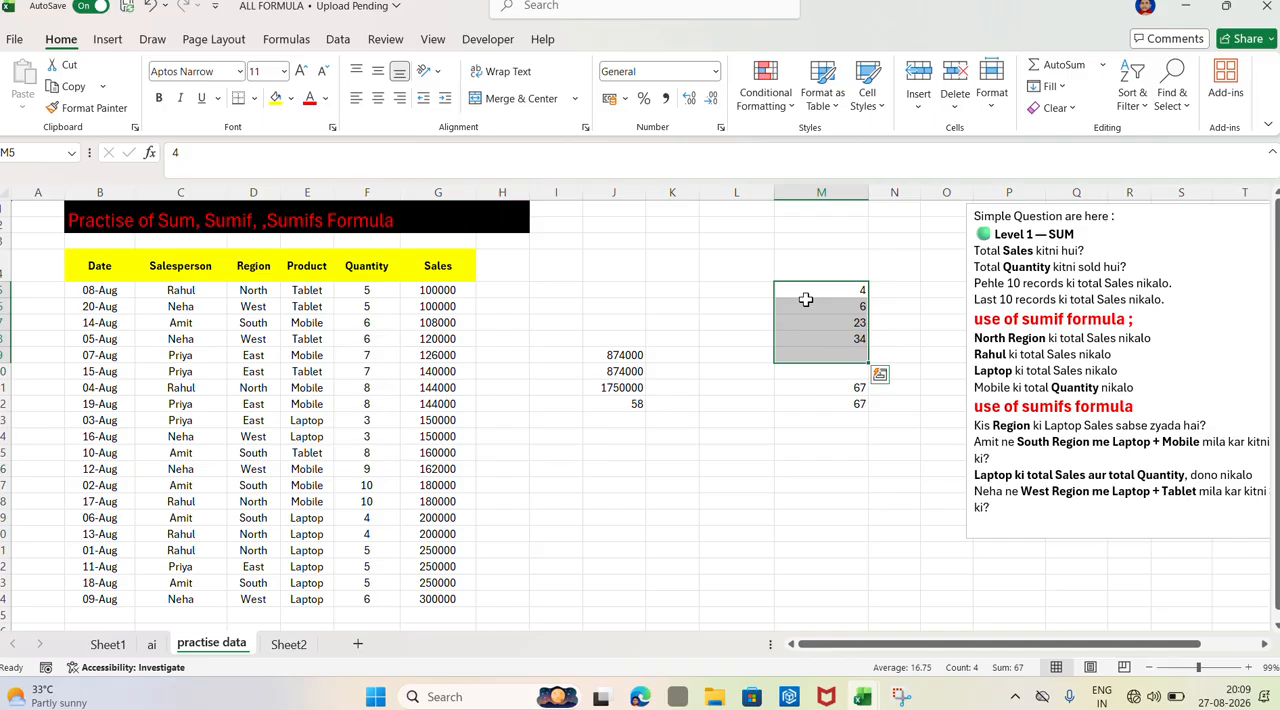
{"action": "key", "text": "alt+equal"}
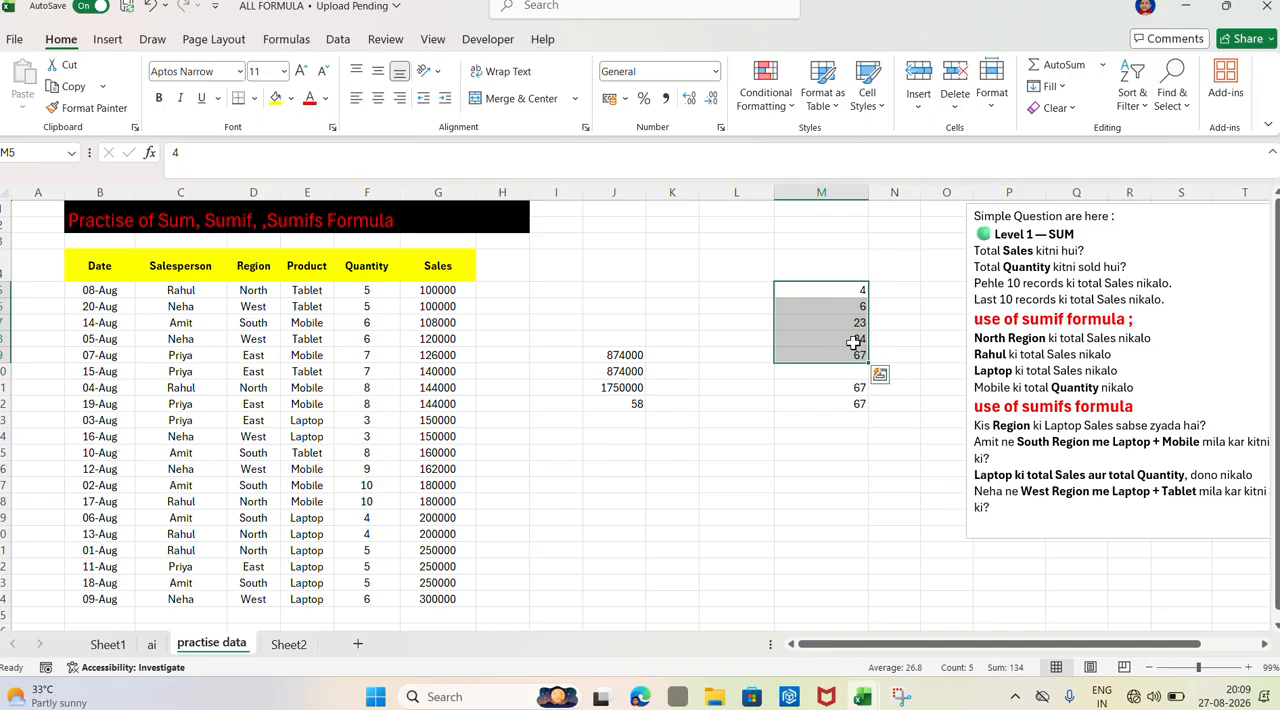
{"action": "left_click", "coordinate": [870, 458]}
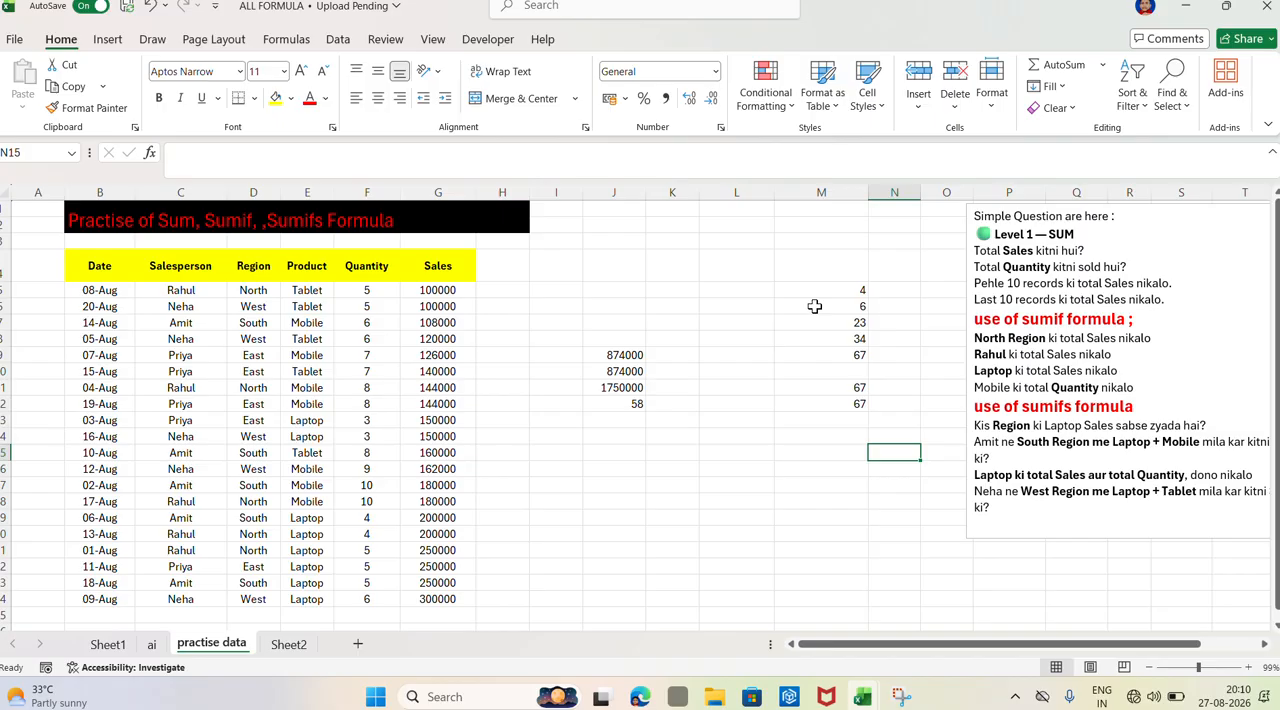
Clear everything from the sample cells M5:M12, including contents and formats
{"action": "left_click_drag", "start_coordinate": [786, 286], "coordinate": [826, 405]}
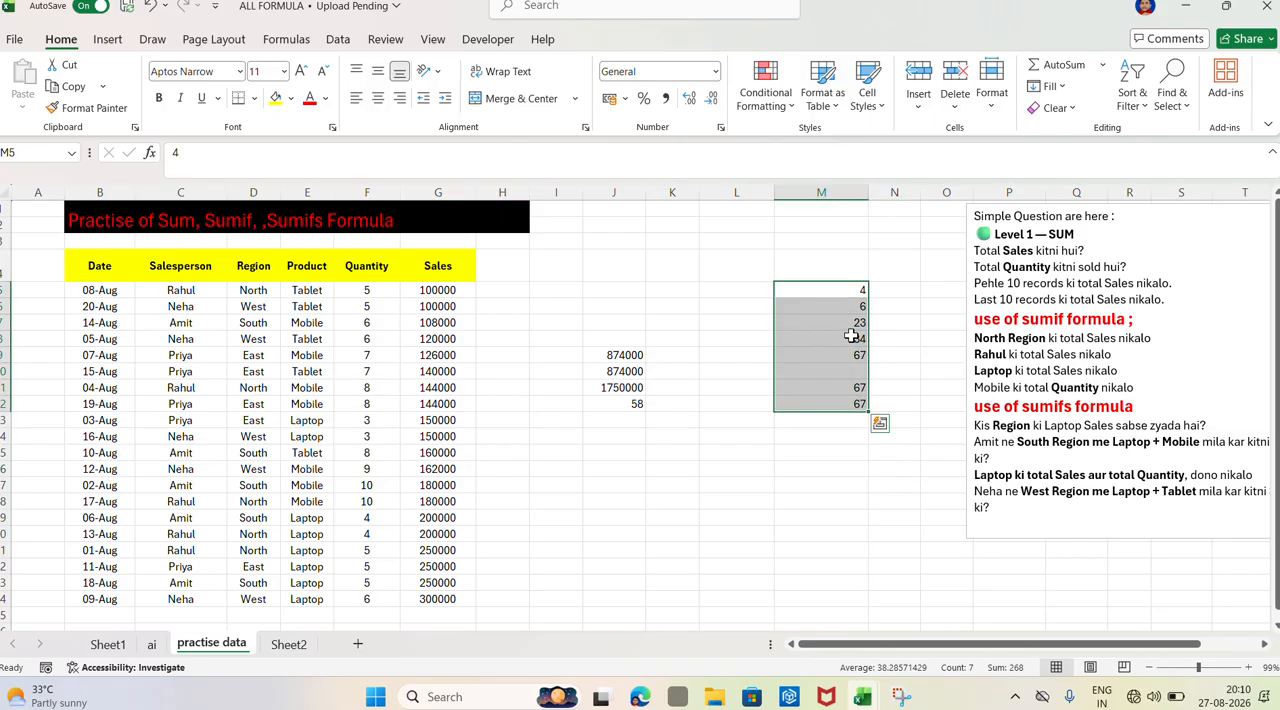
{"action": "left_click", "coordinate": [1052, 110]}
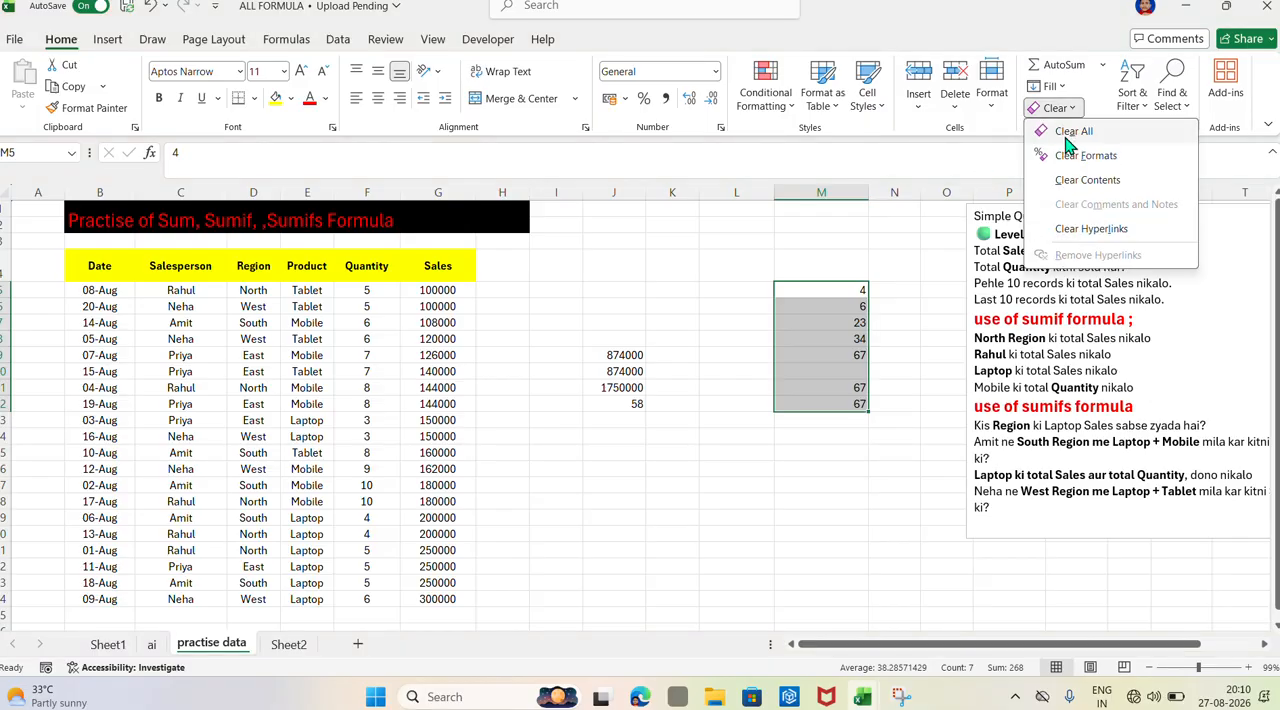
{"action": "left_click", "coordinate": [1068, 132]}
Begin a SUMIF formula in L12 with the Region values D5:D24 as its range
{"action": "left_click", "coordinate": [745, 404]}
{"action": "scroll", "coordinate": [741, 407], "scroll_direction": "down", "scroll_amount": 1}
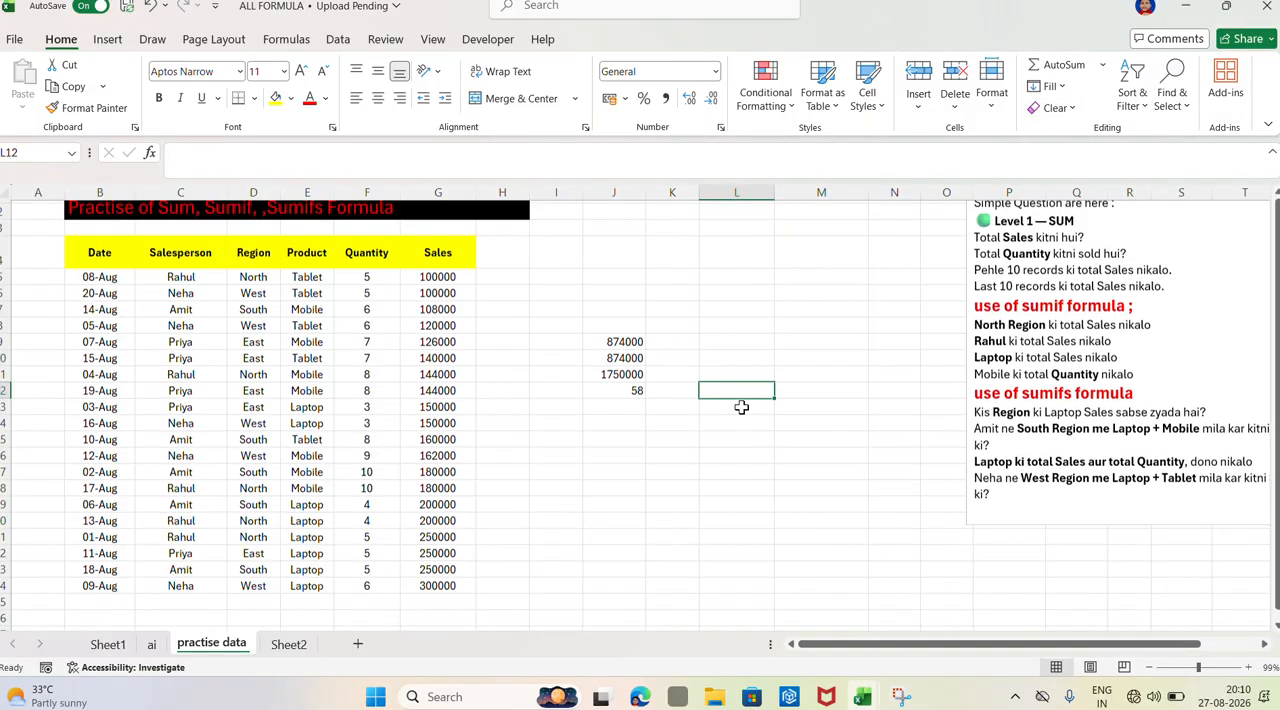
{"action": "scroll", "coordinate": [741, 407], "scroll_direction": "down", "scroll_amount": 1}
{"action": "scroll", "coordinate": [741, 407], "scroll_direction": "up", "scroll_amount": 1}
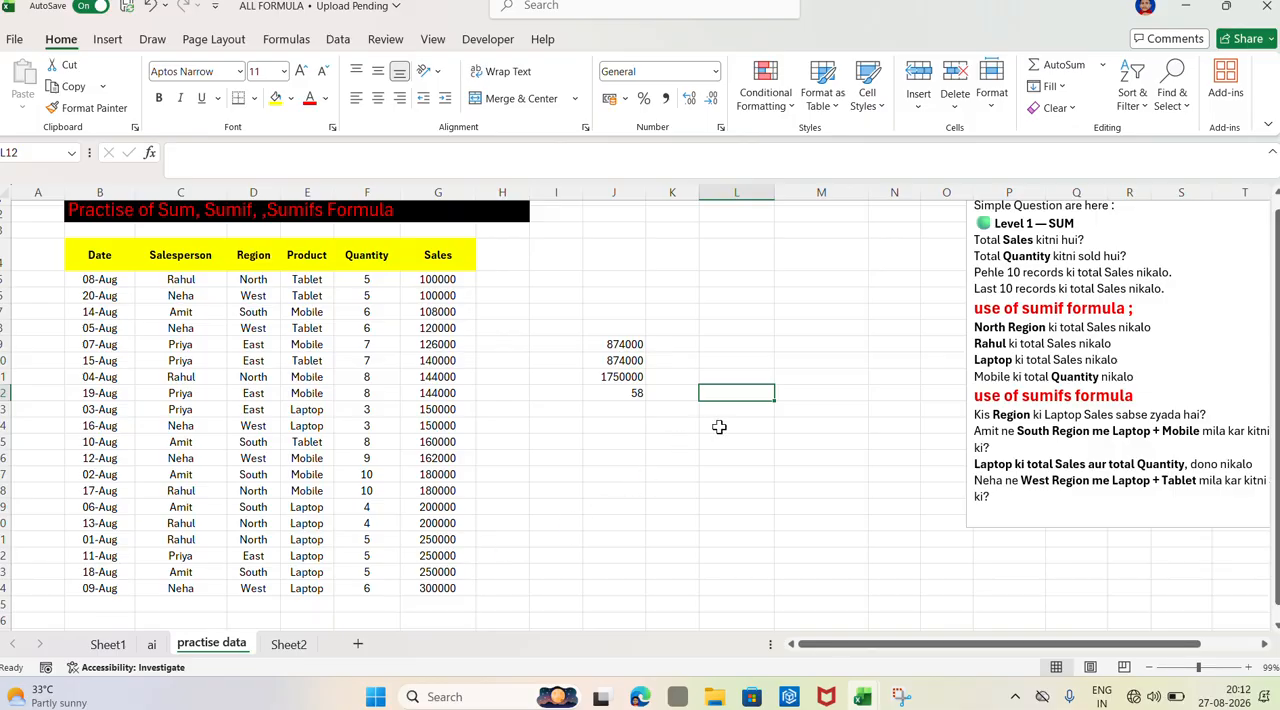
{"action": "type", "text": "="}
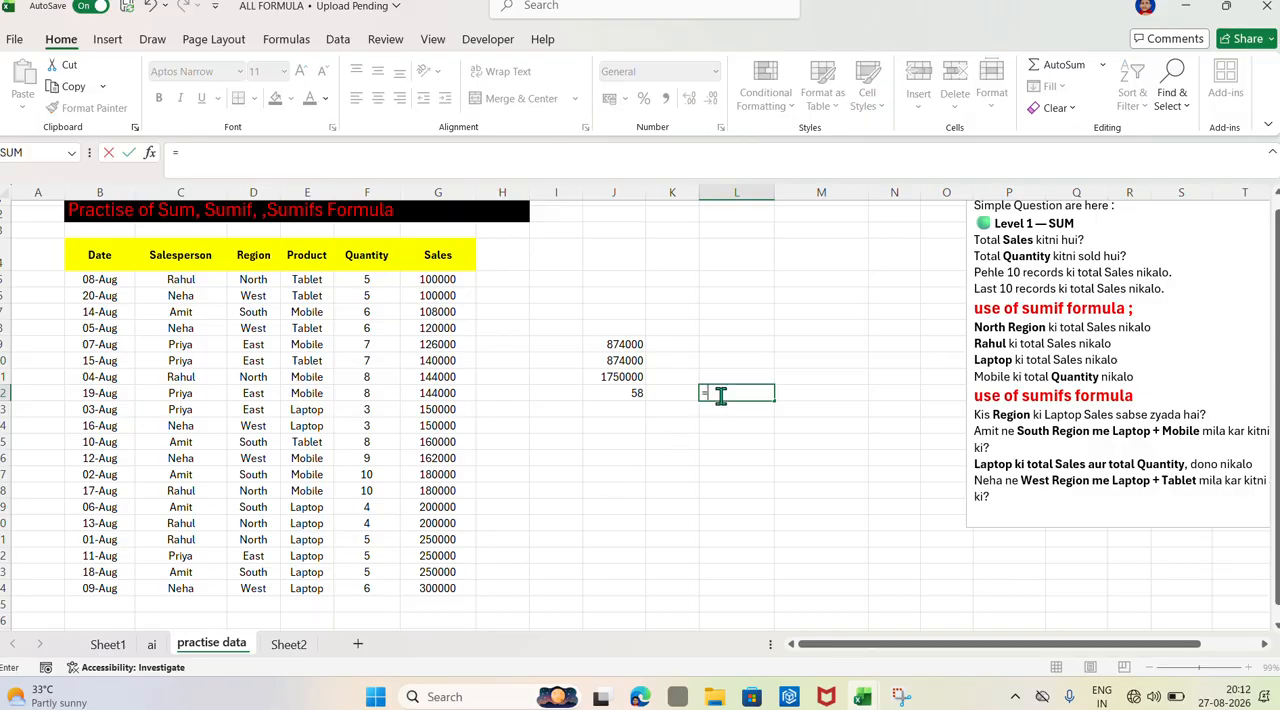
{"action": "type", "text": "sumif"}
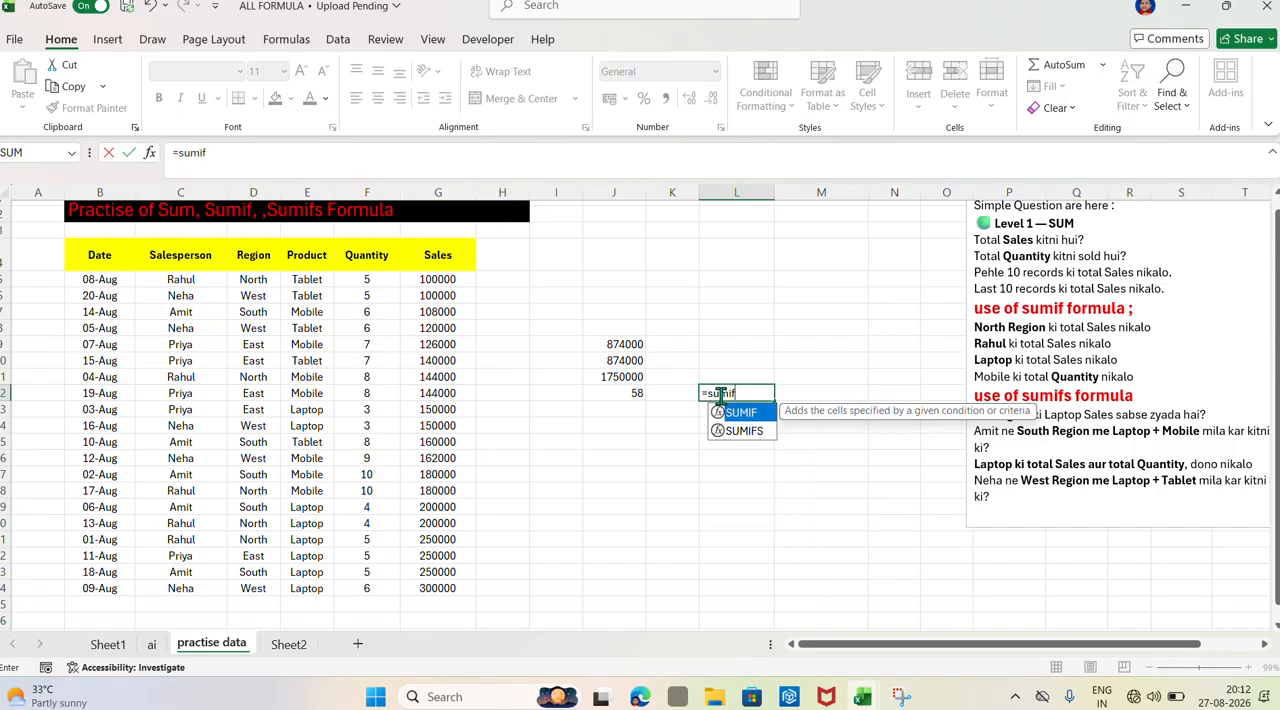
{"action": "key", "text": "Tab"}
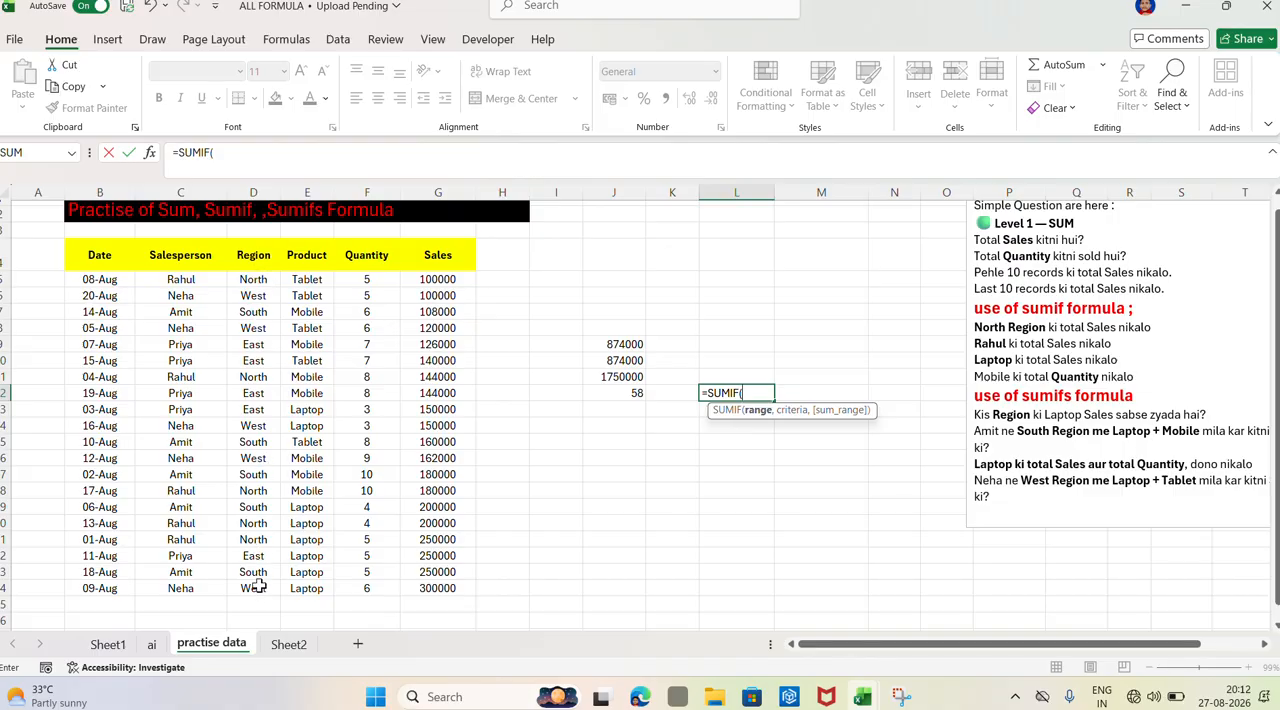
{"action": "left_click", "coordinate": [253, 279]}
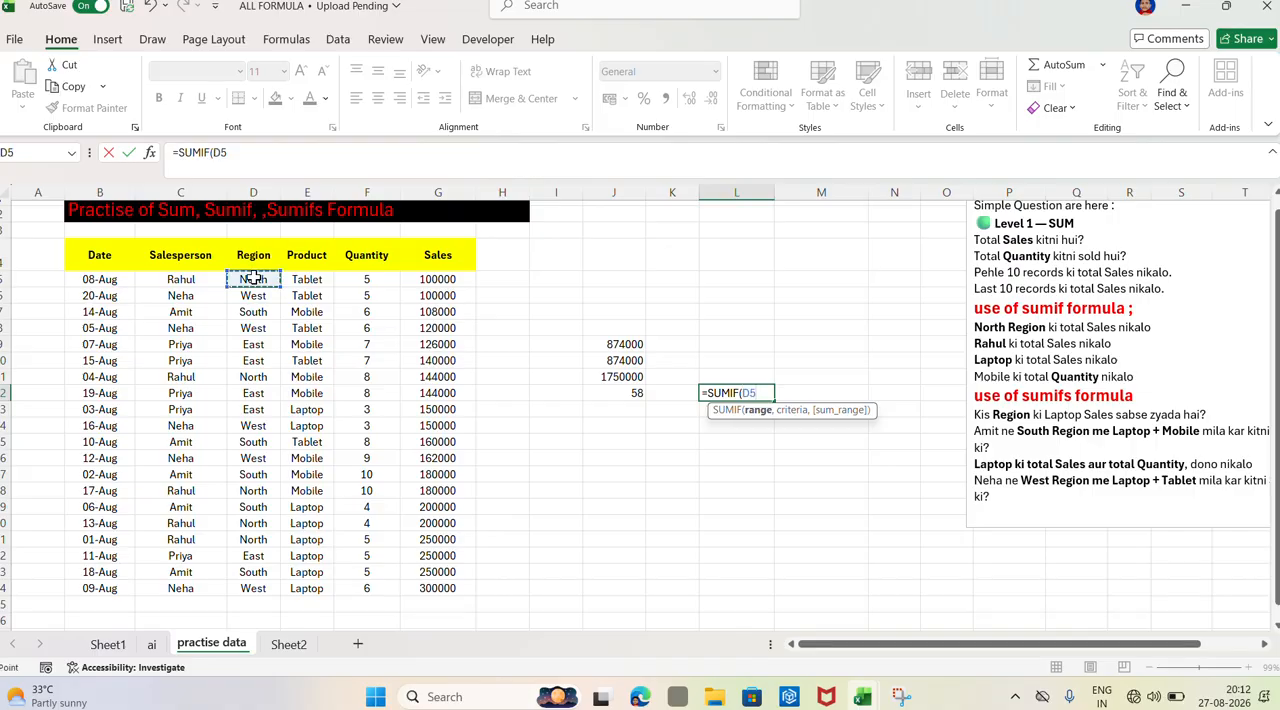
{"action": "left_click_drag", "start_coordinate": [253, 279], "coordinate": [271, 589]}
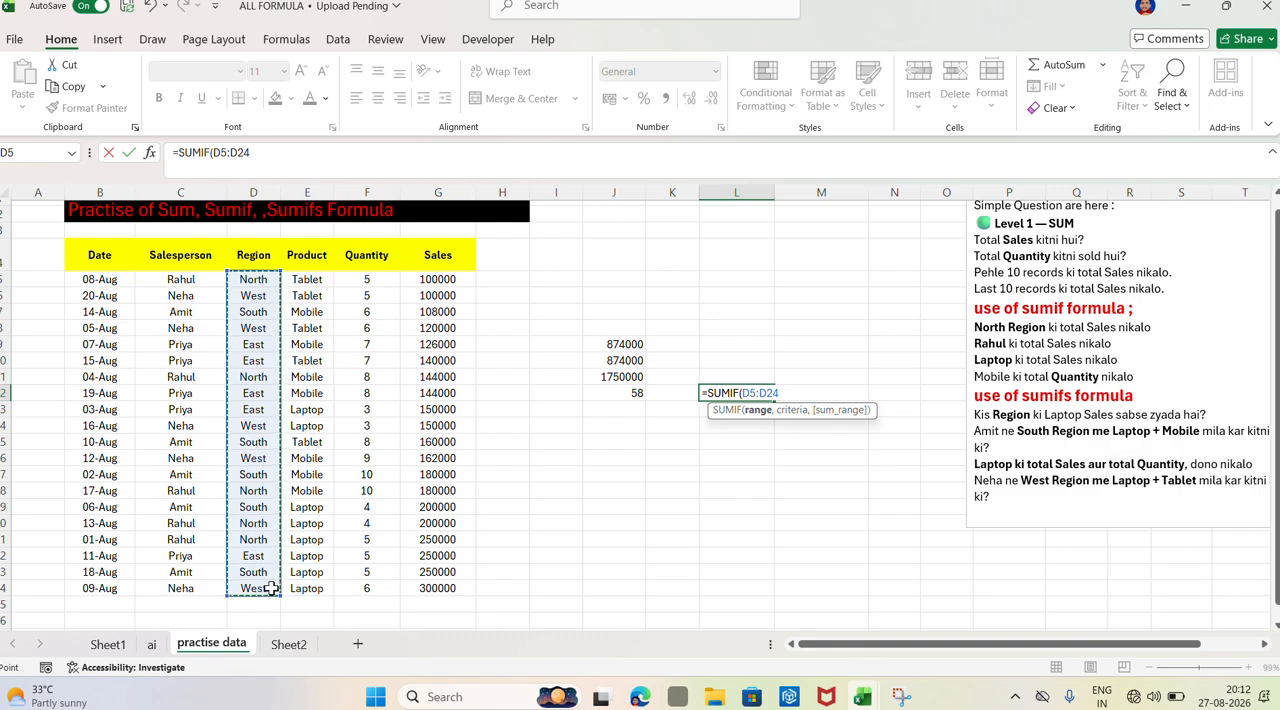
{"action": "type", "text": ","}
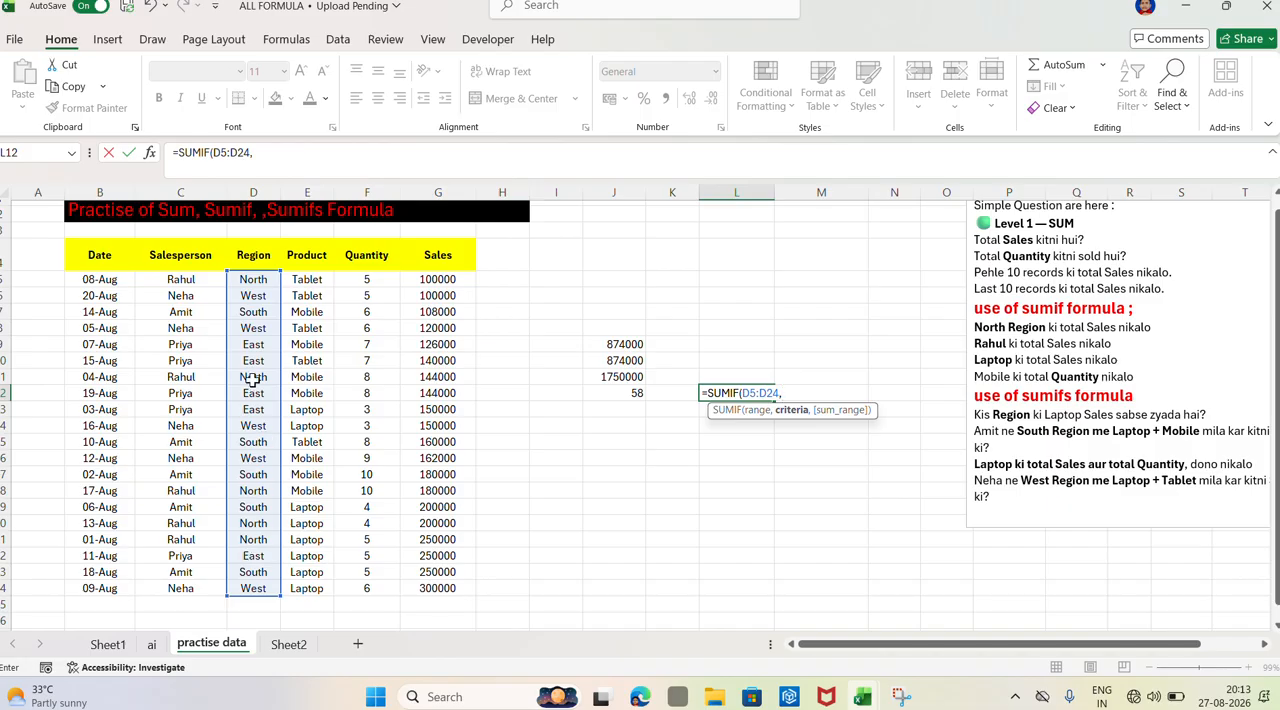
Complete the SUMIF formula in L12 with the North cell D20 as criteria and the Sales values G5:G24 as sum range
{"action": "left_click", "coordinate": [257, 524]}
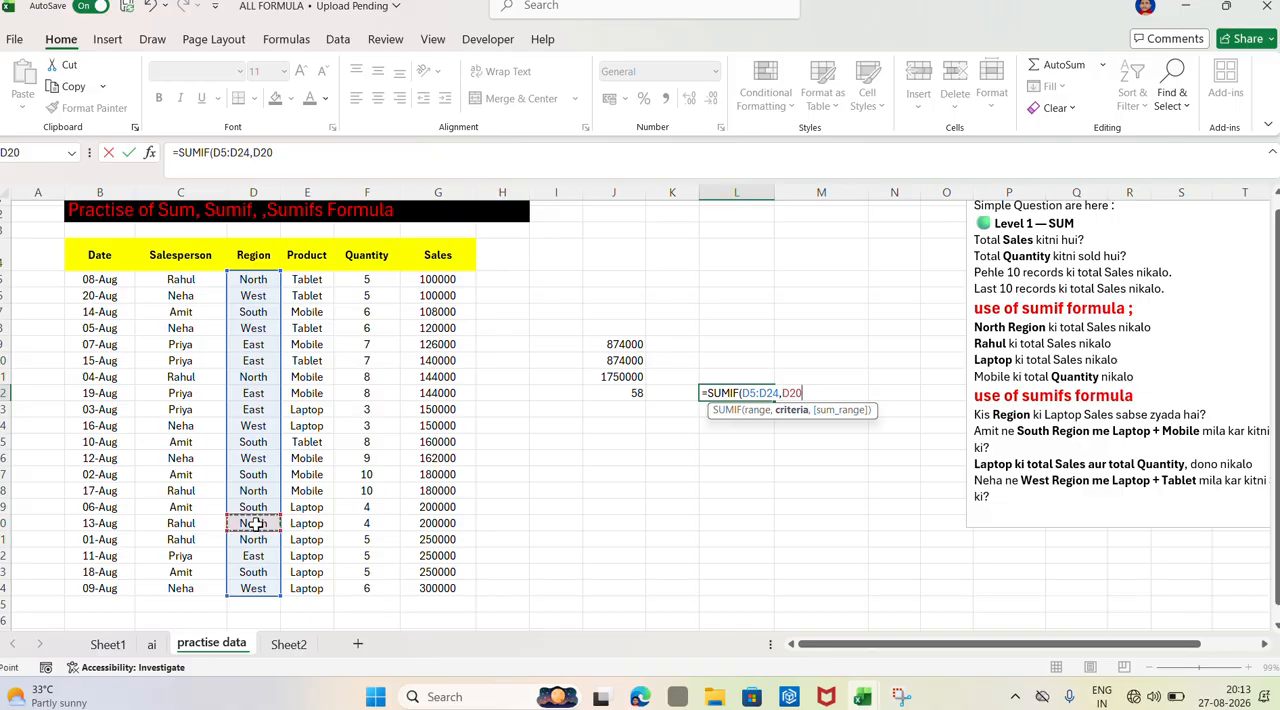
{"action": "left_click", "coordinate": [247, 280]}
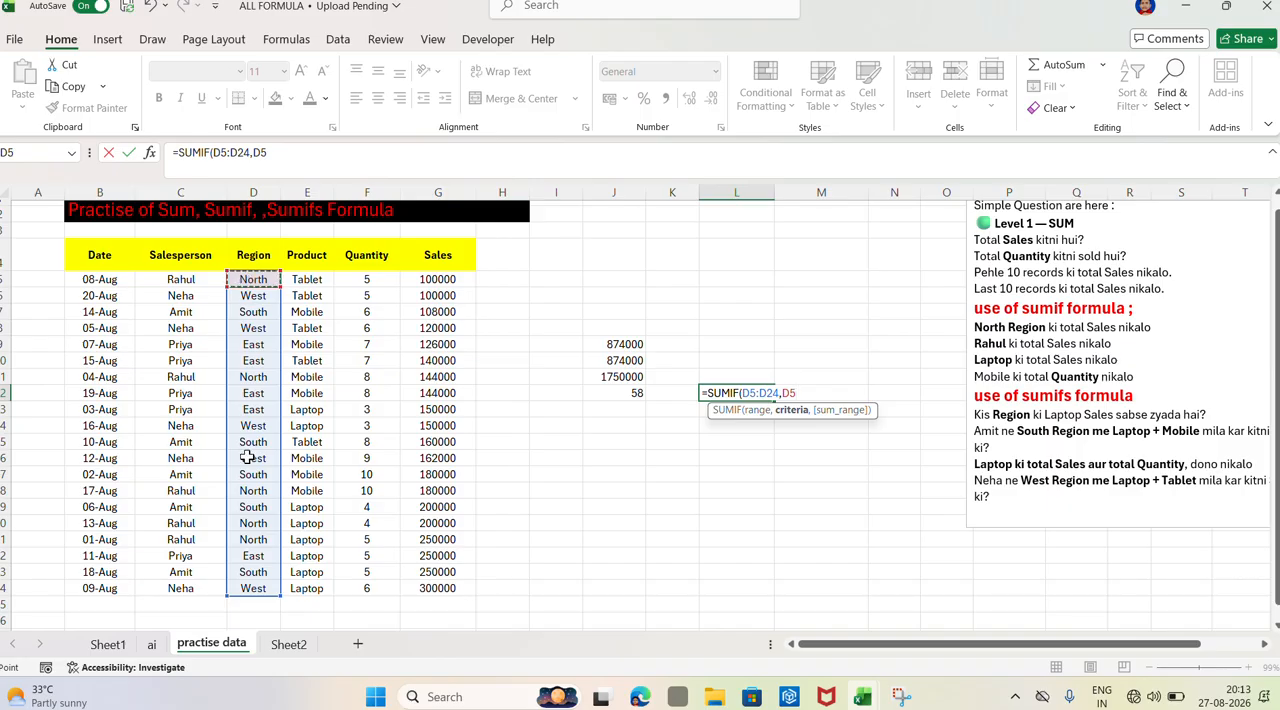
{"action": "left_click", "coordinate": [249, 526]}
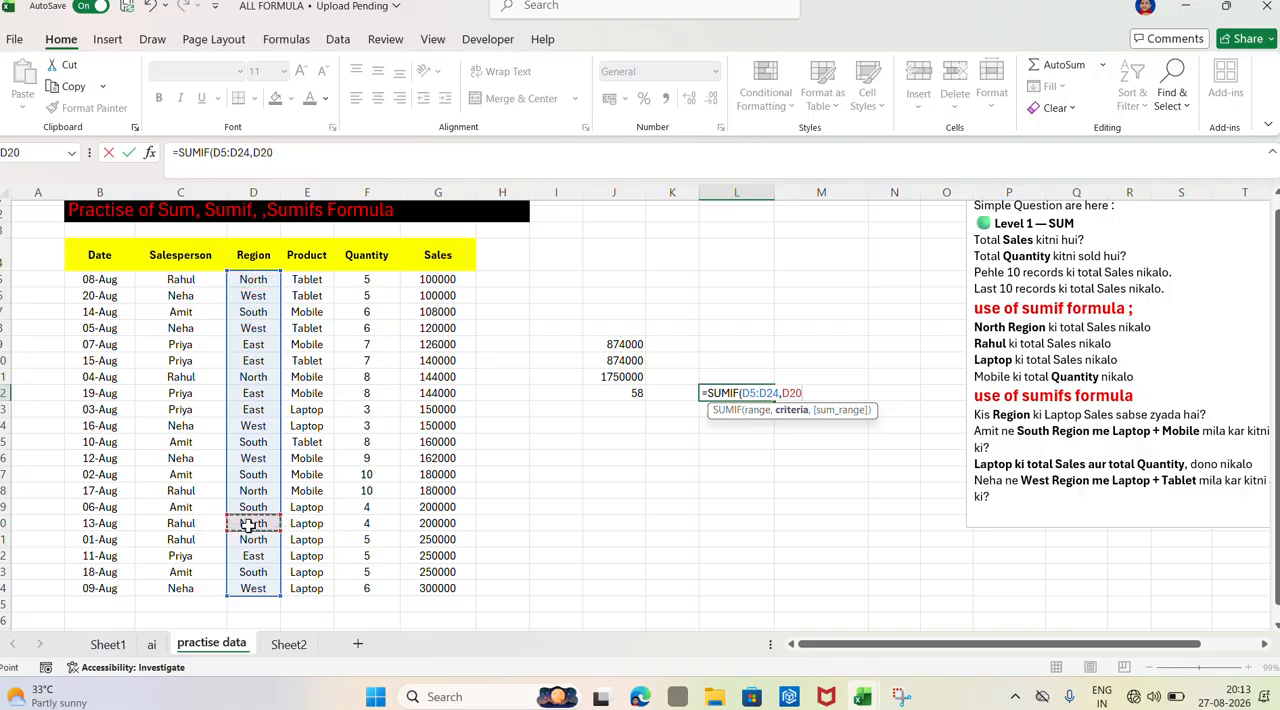
{"action": "type", "text": ","}
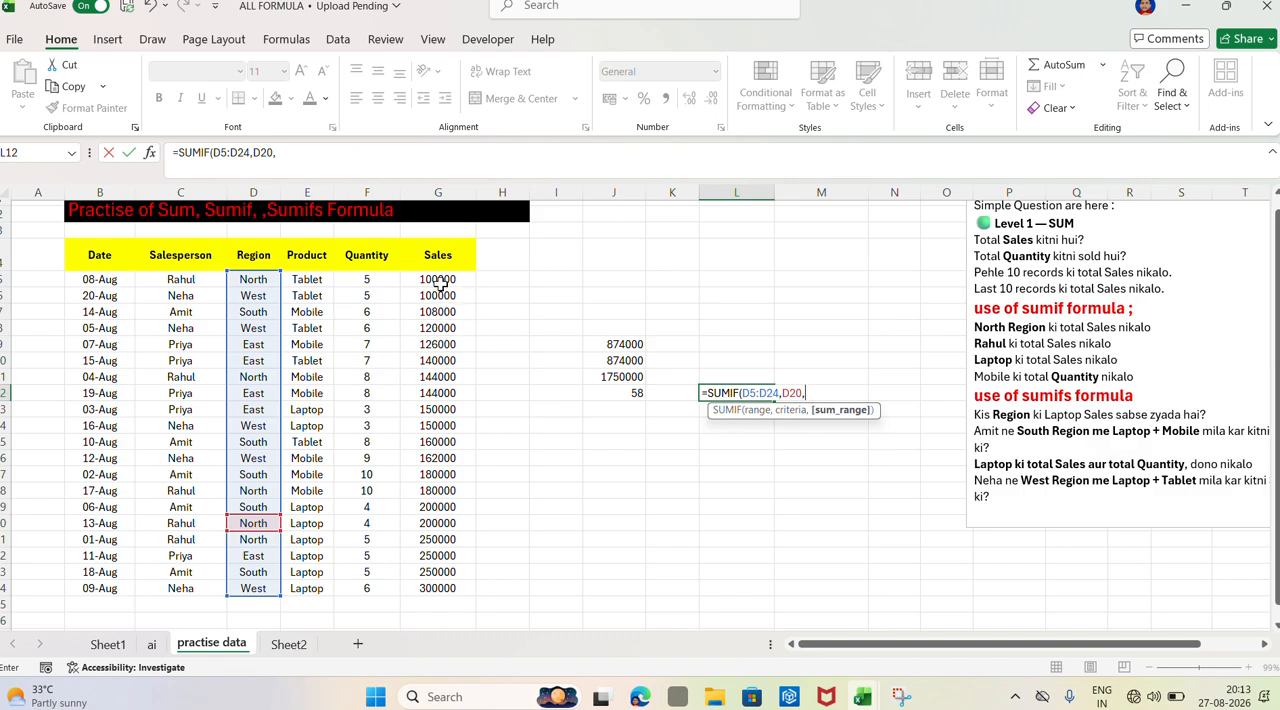
{"action": "left_click_drag", "start_coordinate": [437, 279], "coordinate": [450, 592]}
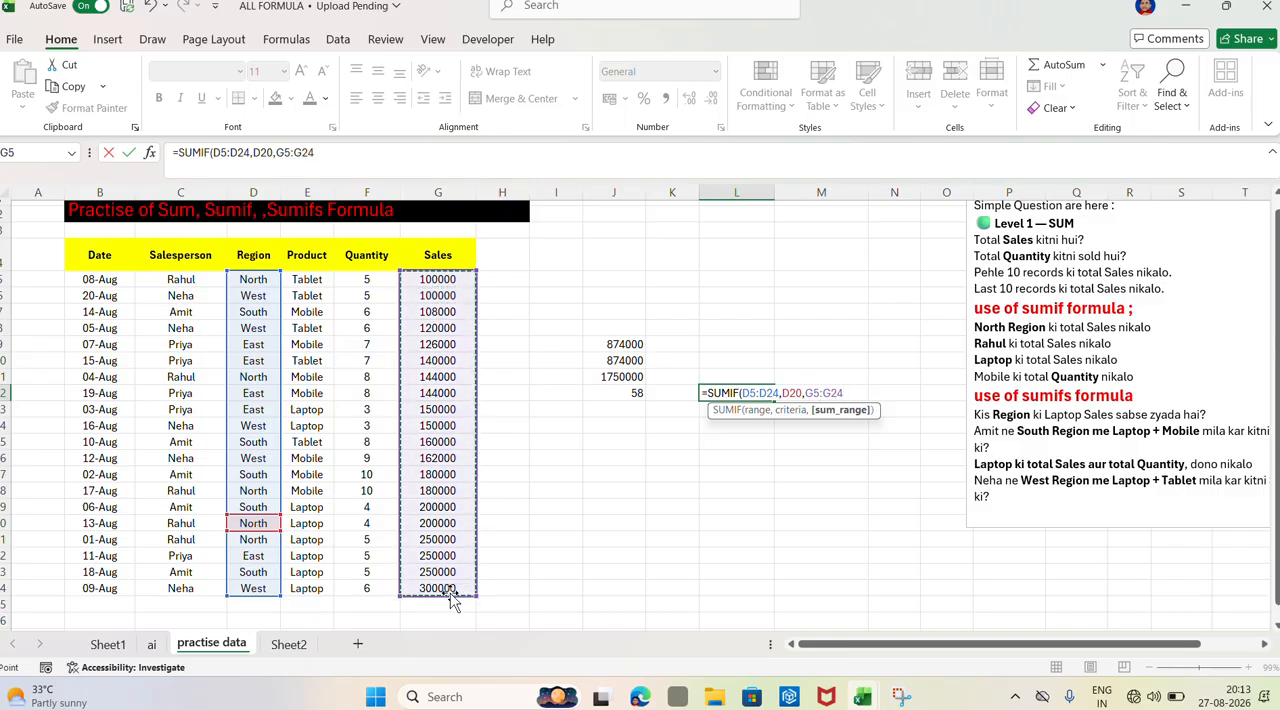
{"action": "key", "text": "Return"}
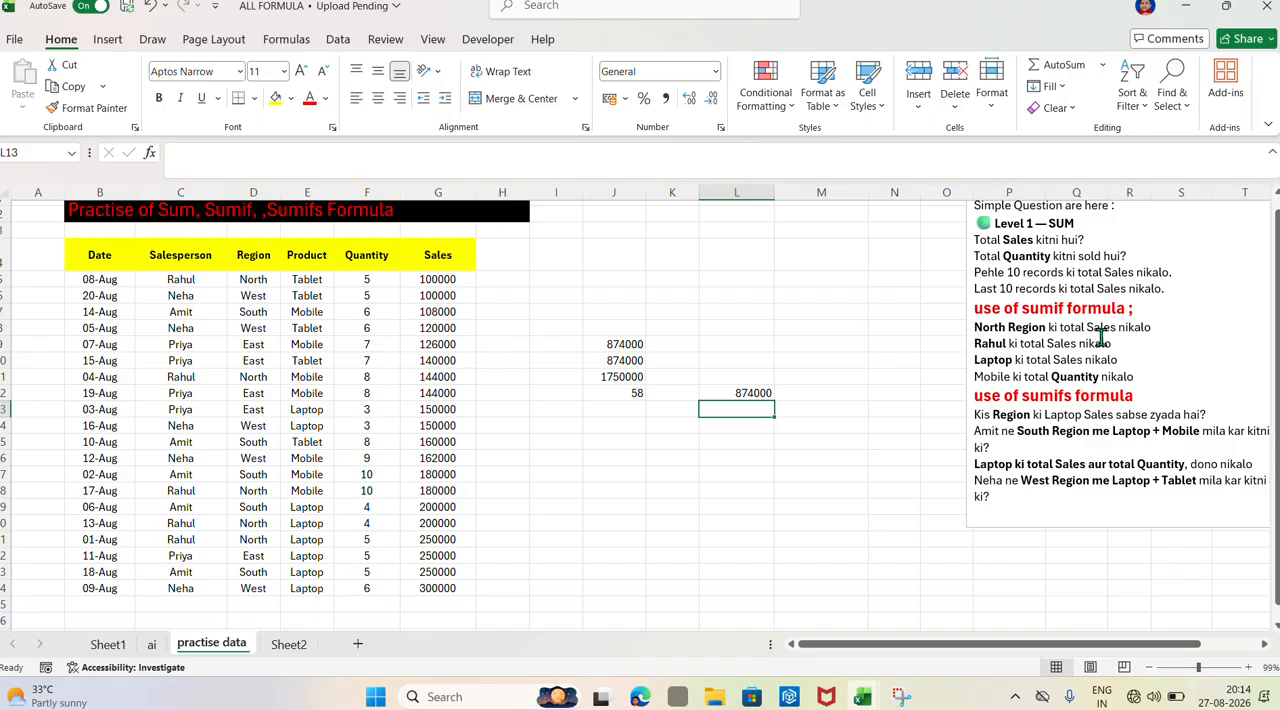
In L13, total the sales of the salesperson in C5 using SUMIF with range C5:C24, criteria C5 and sum range G5:G24
{"action": "double_click", "coordinate": [736, 413]}
{"action": "type", "text": "="}
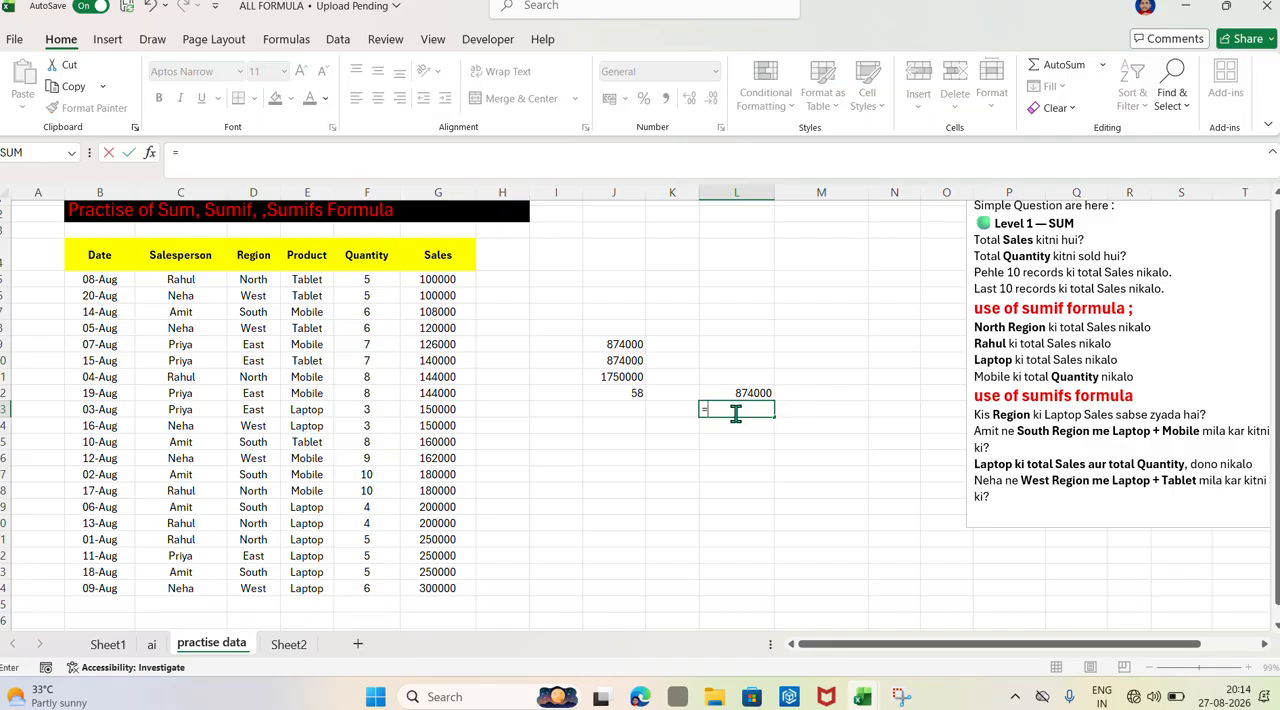
{"action": "type", "text": "sumif"}
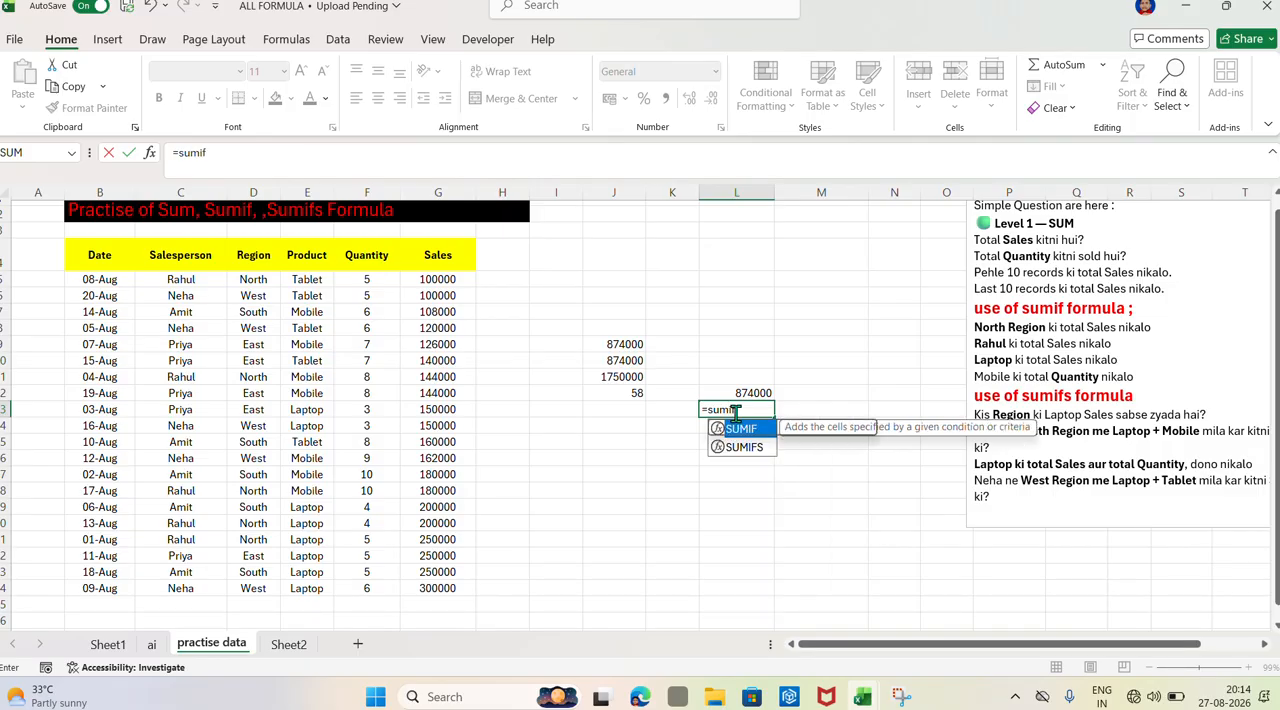
{"action": "key", "text": "Tab"}
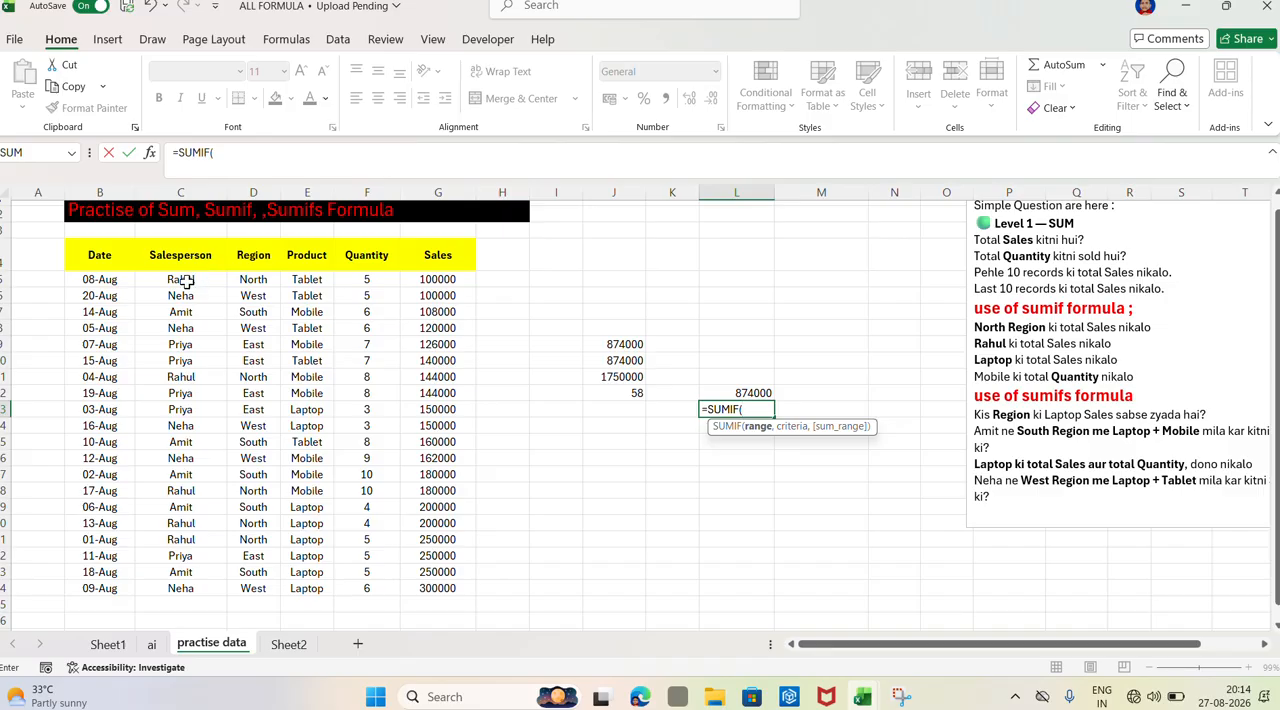
{"action": "left_click_drag", "start_coordinate": [186, 281], "coordinate": [200, 583]}
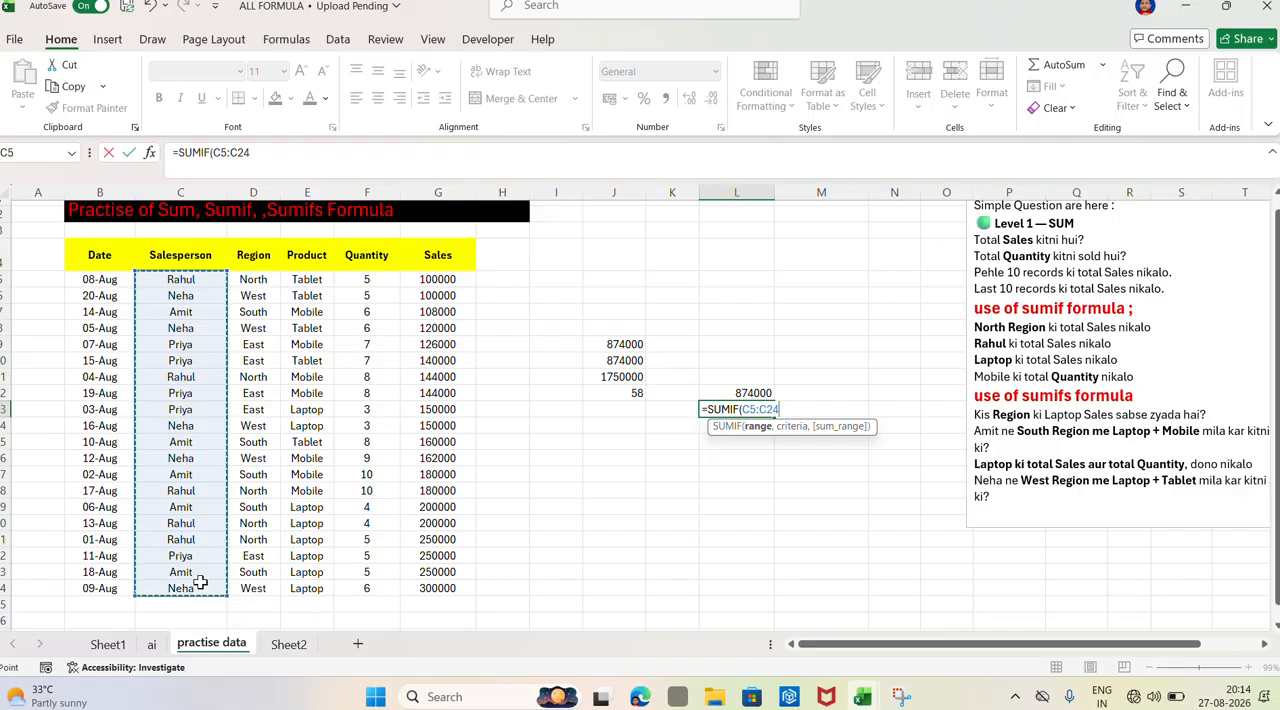
{"action": "type", "text": ","}
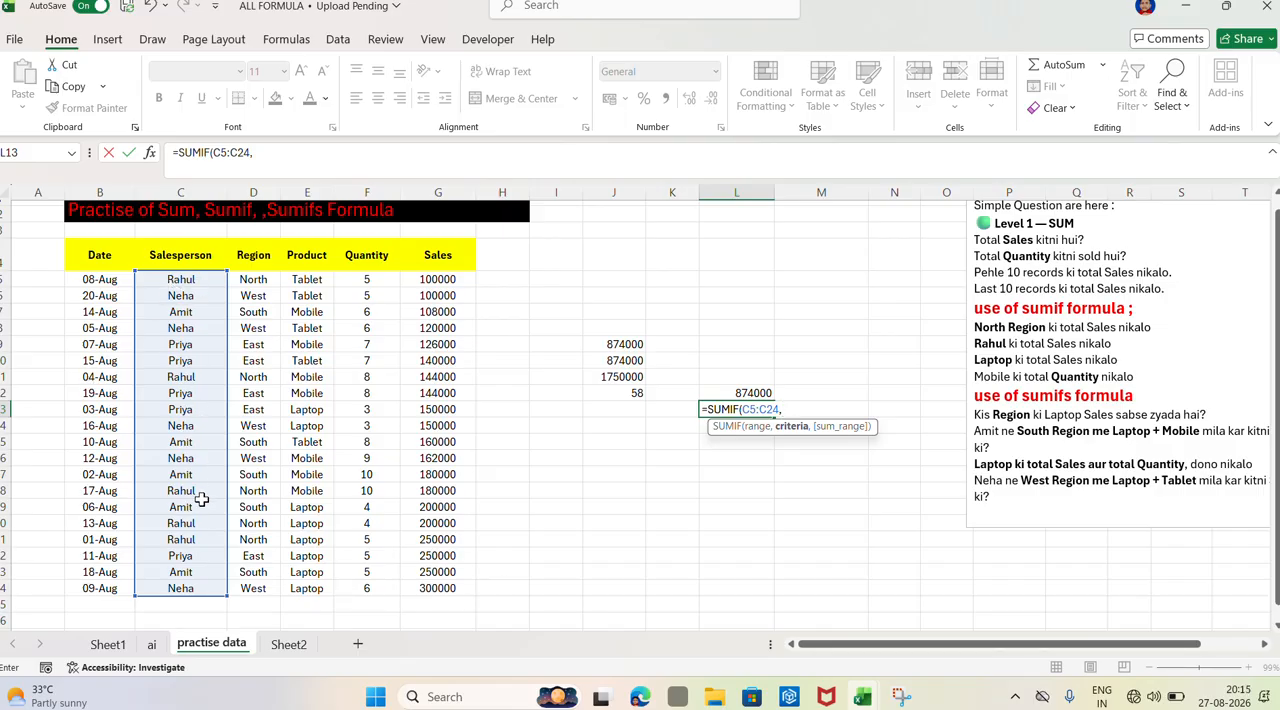
{"action": "left_click", "coordinate": [187, 283]}
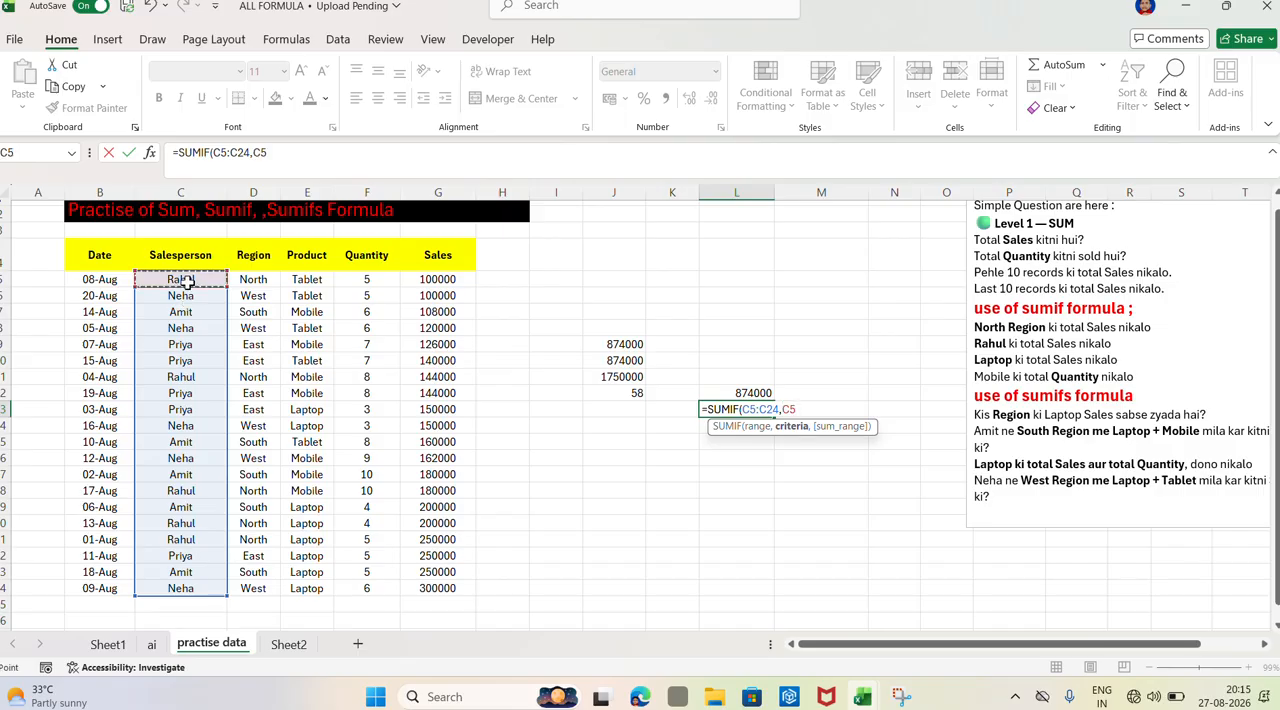
{"action": "type", "text": ","}
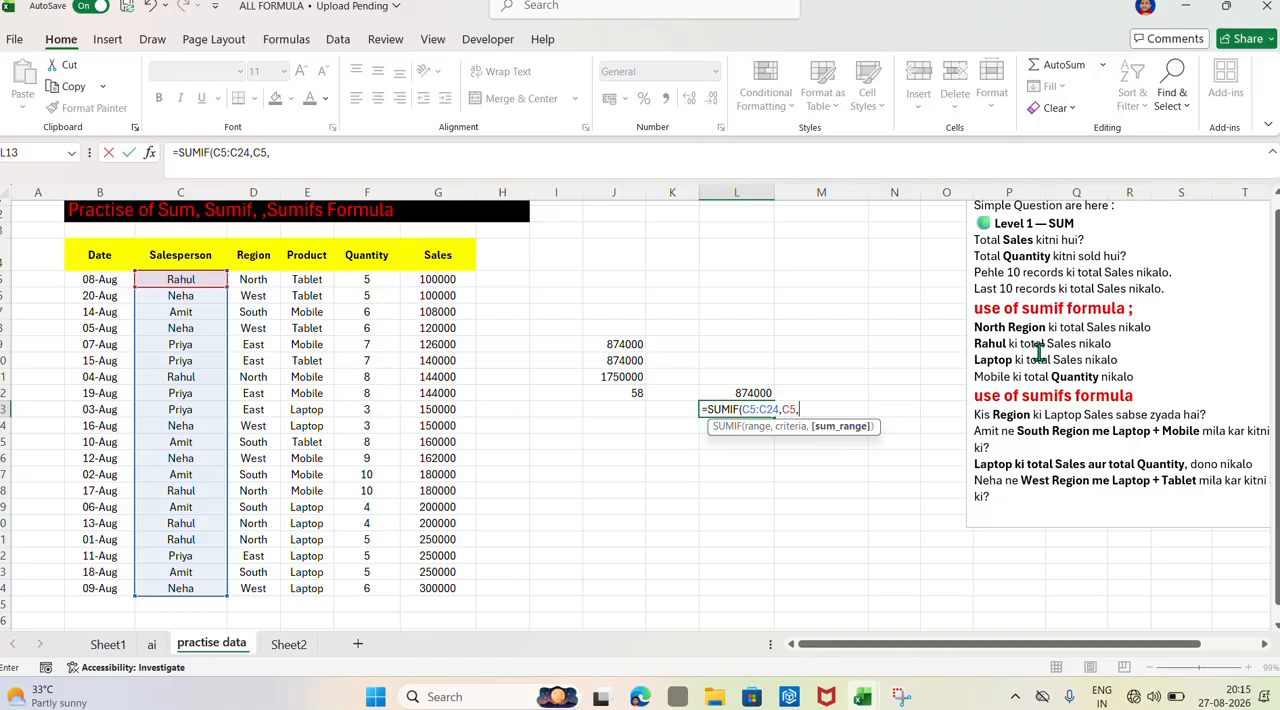
{"action": "left_click", "coordinate": [436, 279]}
{"action": "left_click_drag", "start_coordinate": [440, 377], "coordinate": [455, 578]}
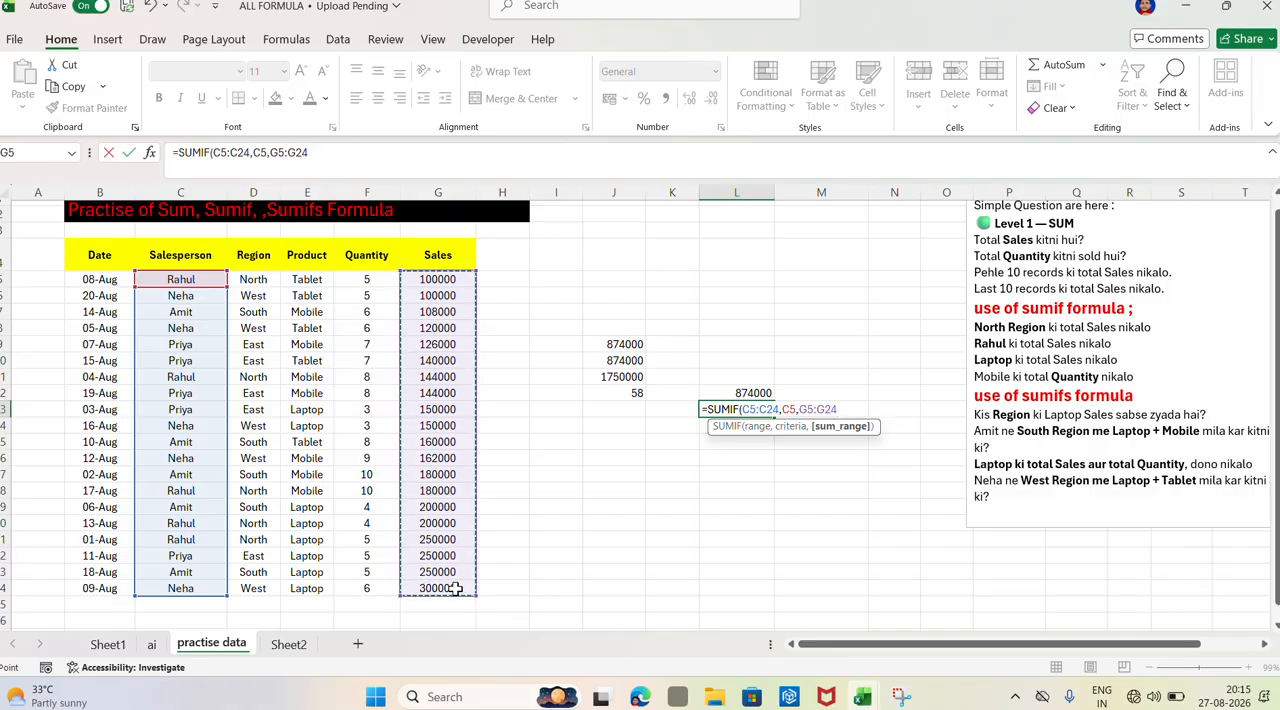
{"action": "key", "text": "Return"}
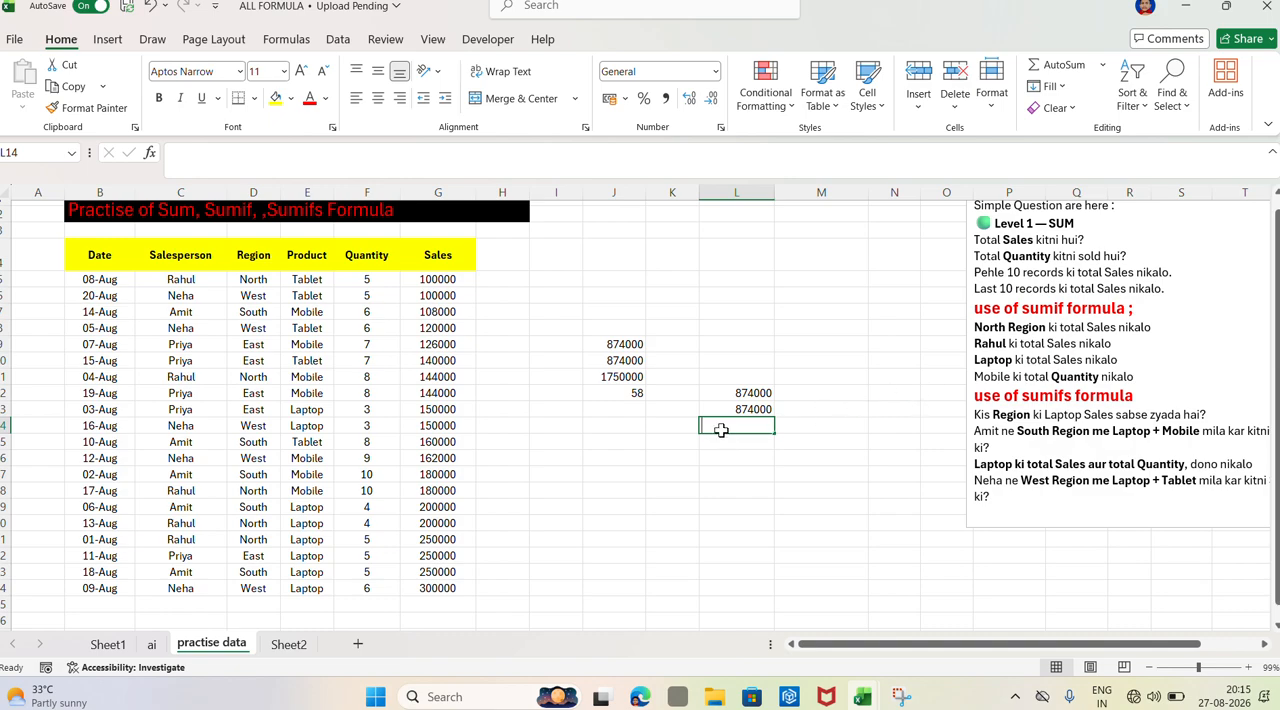
In L14, total the Laptop sales using SUMIF with range E5:E24, criteria E14 and sum range G5:G24
{"action": "type", "text": "=su"}
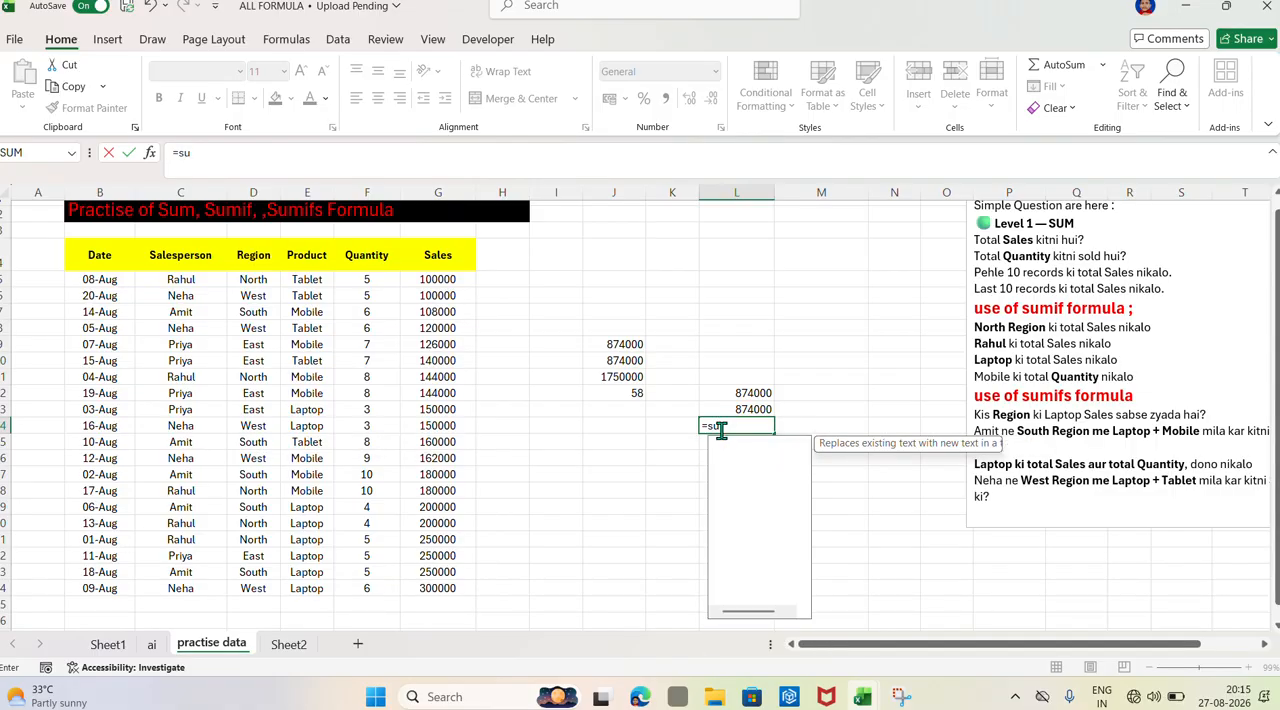
{"action": "type", "text": "mif"}
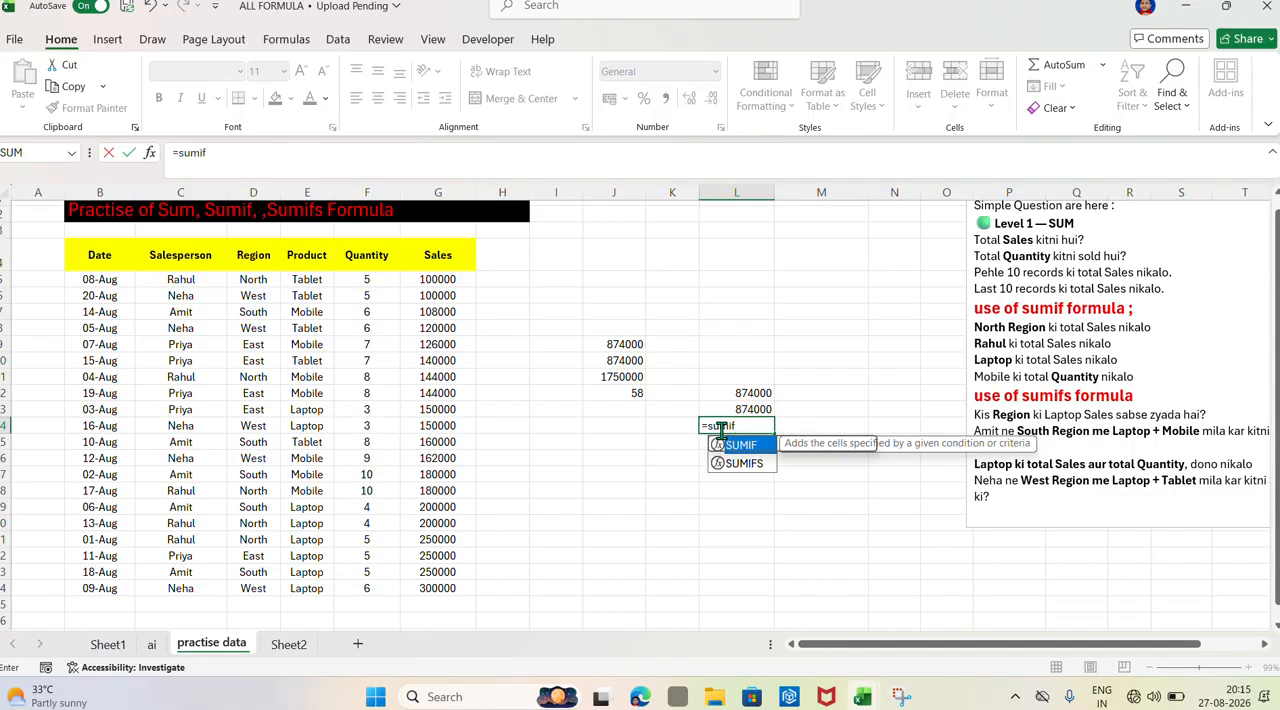
{"action": "key", "text": "Tab"}
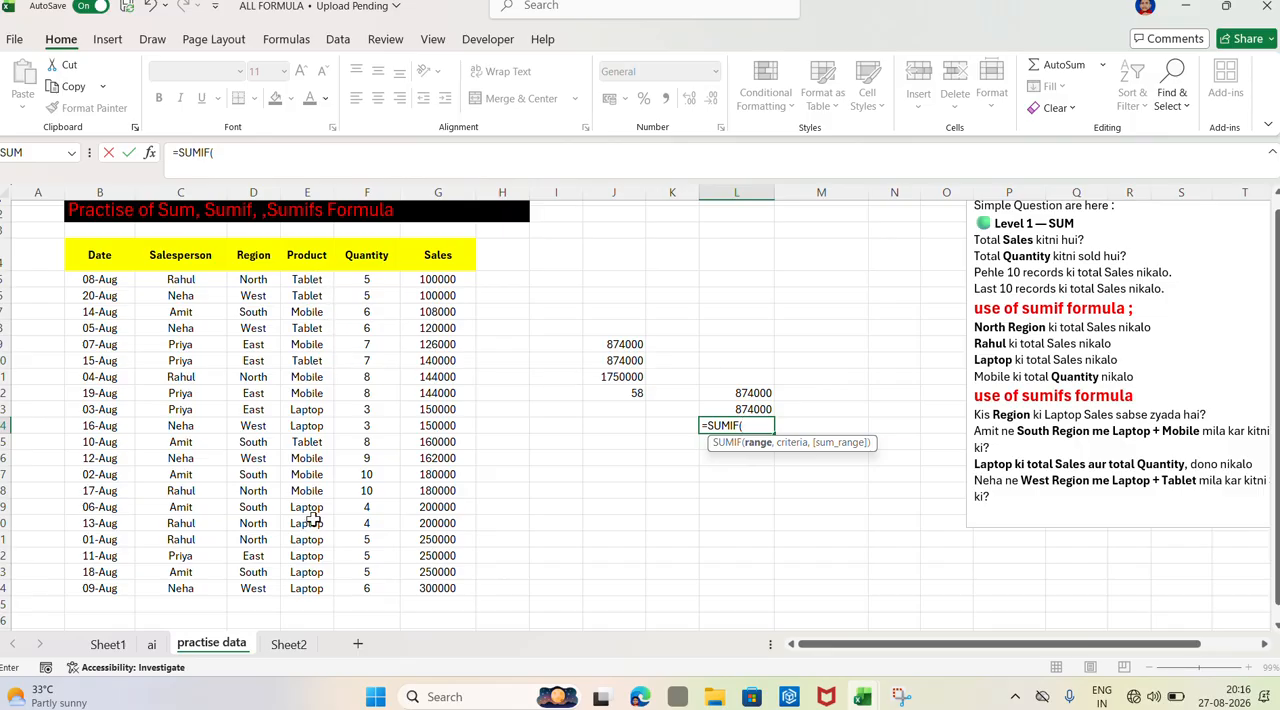
{"action": "left_click_drag", "start_coordinate": [303, 279], "coordinate": [316, 591]}
{"action": "type", "text": ","}
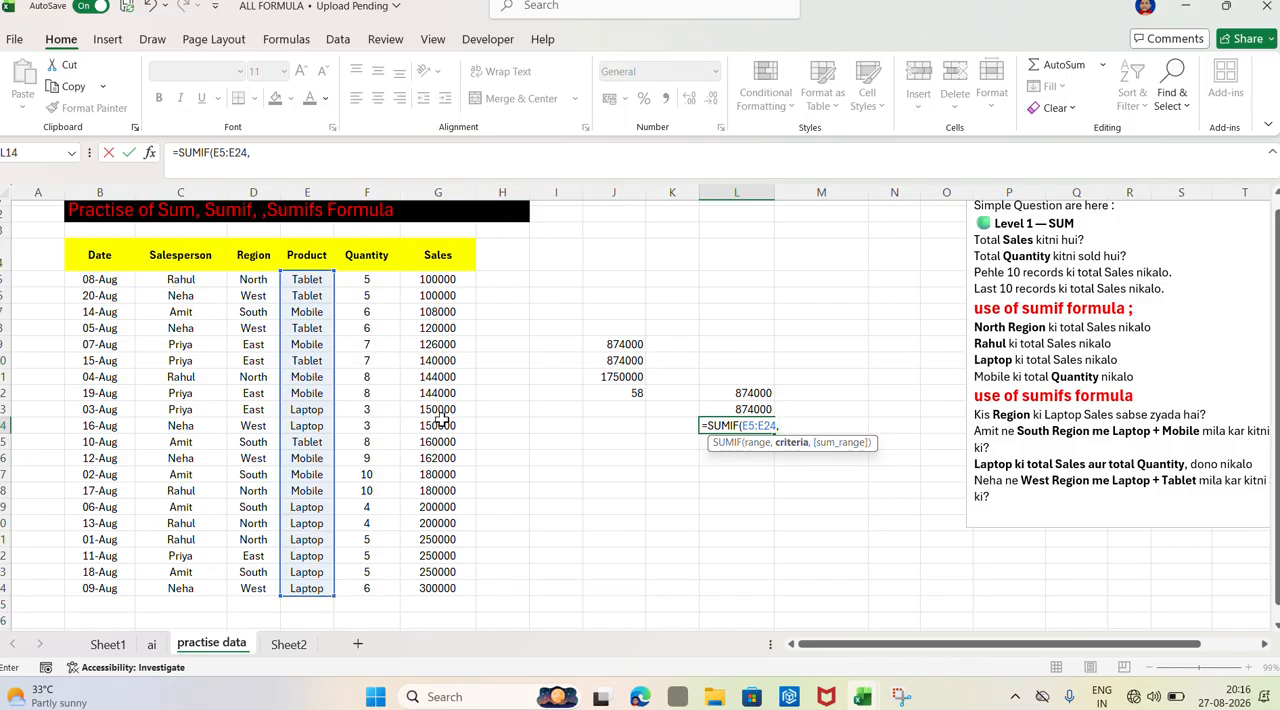
{"action": "left_click", "coordinate": [313, 426]}
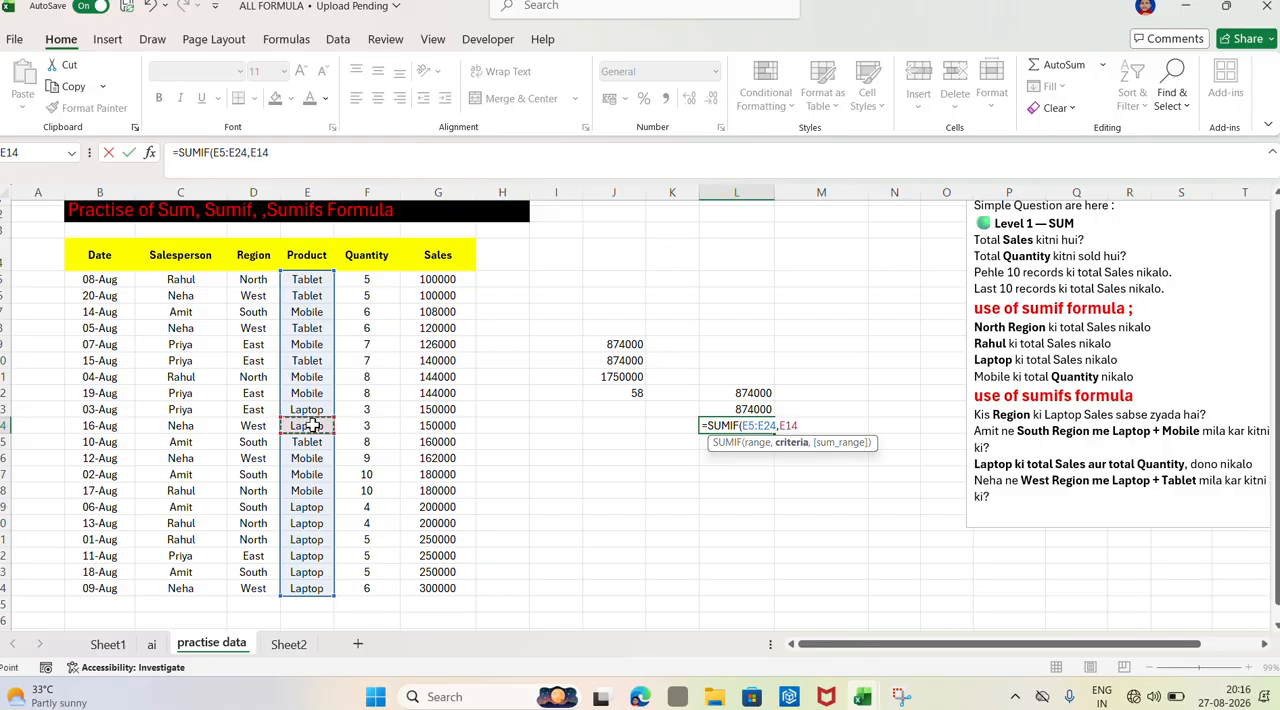
{"action": "type", "text": ","}
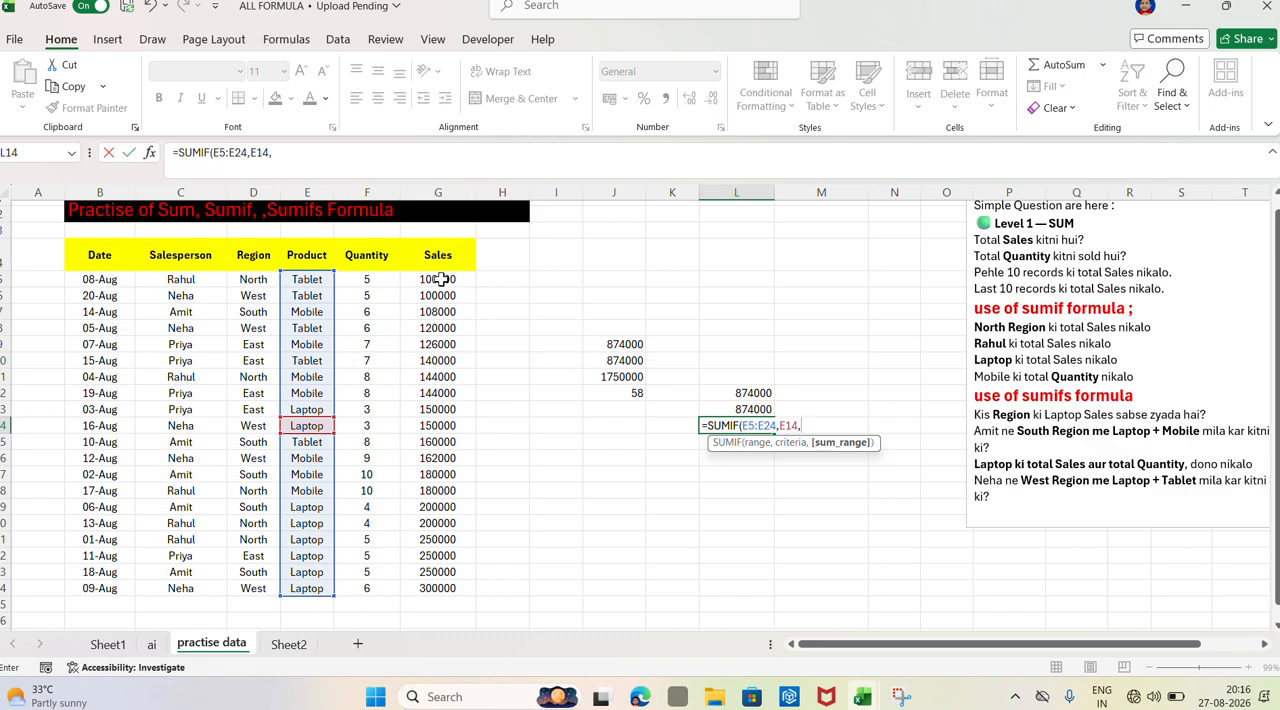
{"action": "left_click_drag", "start_coordinate": [443, 281], "coordinate": [447, 588]}
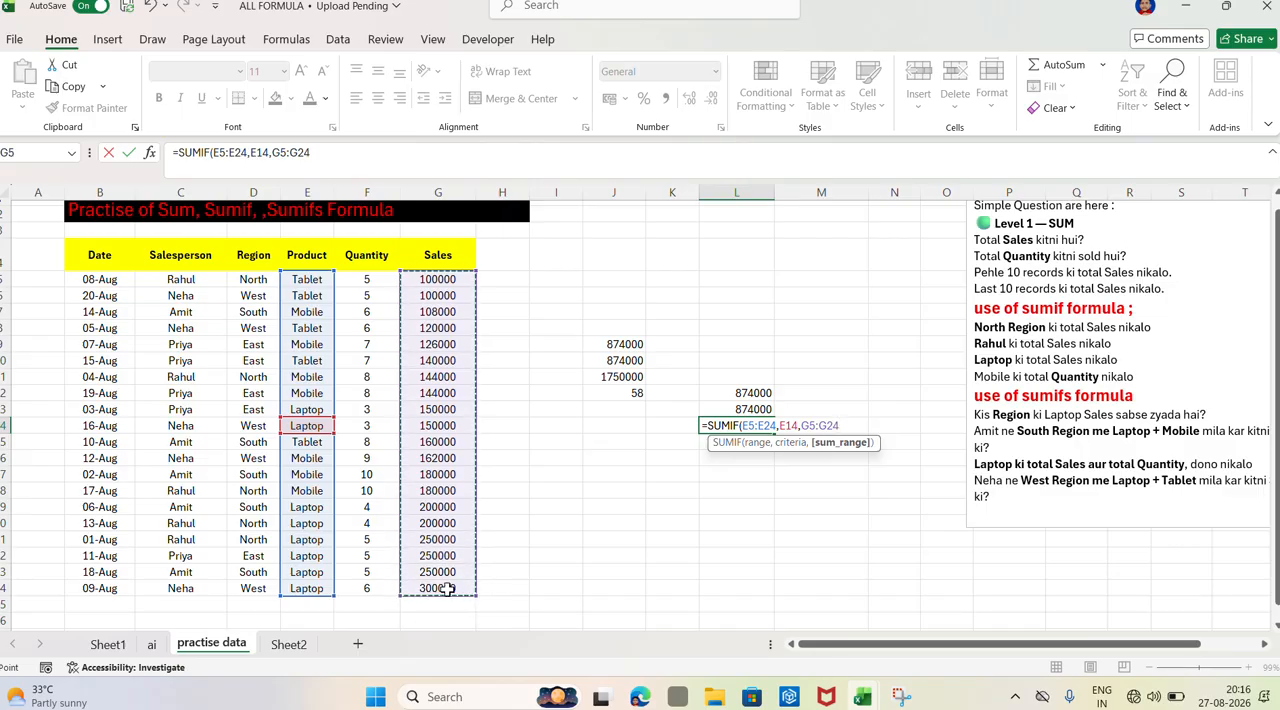
{"action": "key", "text": "Return"}
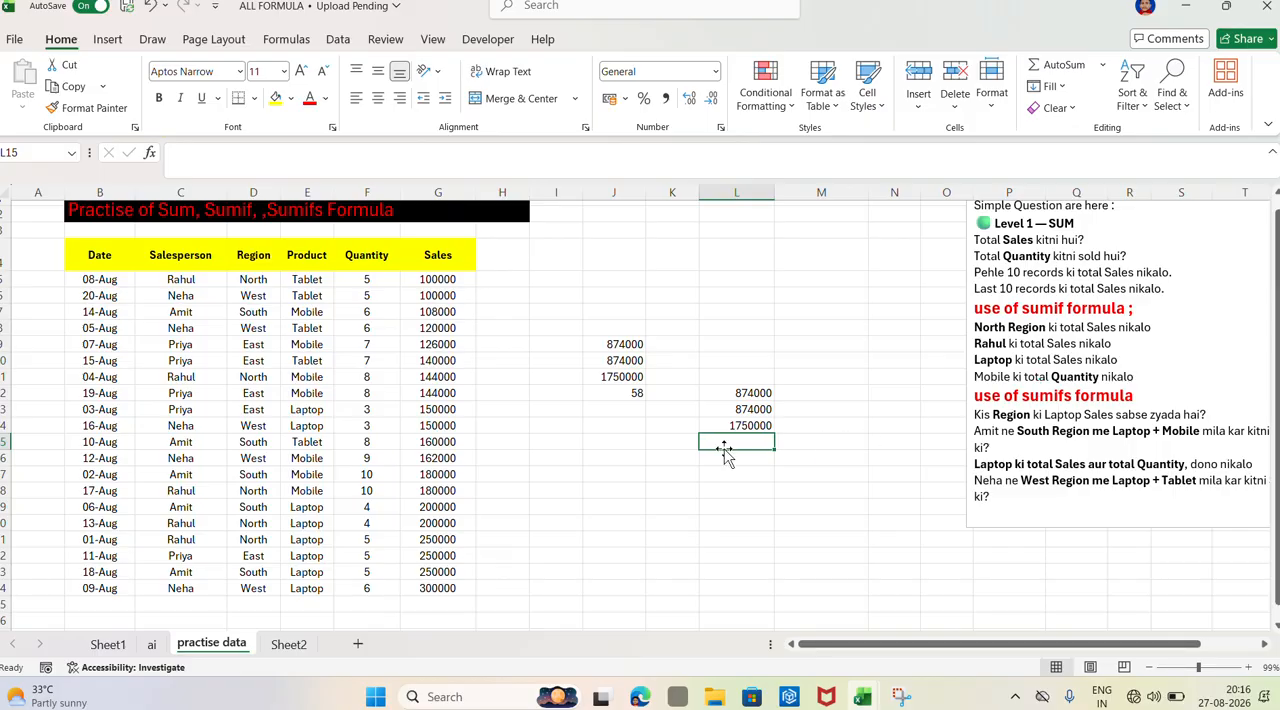
In L15, total the Mobile quantity using SUMIF with range E5:E24, criteria E11 and sum range F5:F24
{"action": "type", "text": "=sumif"}
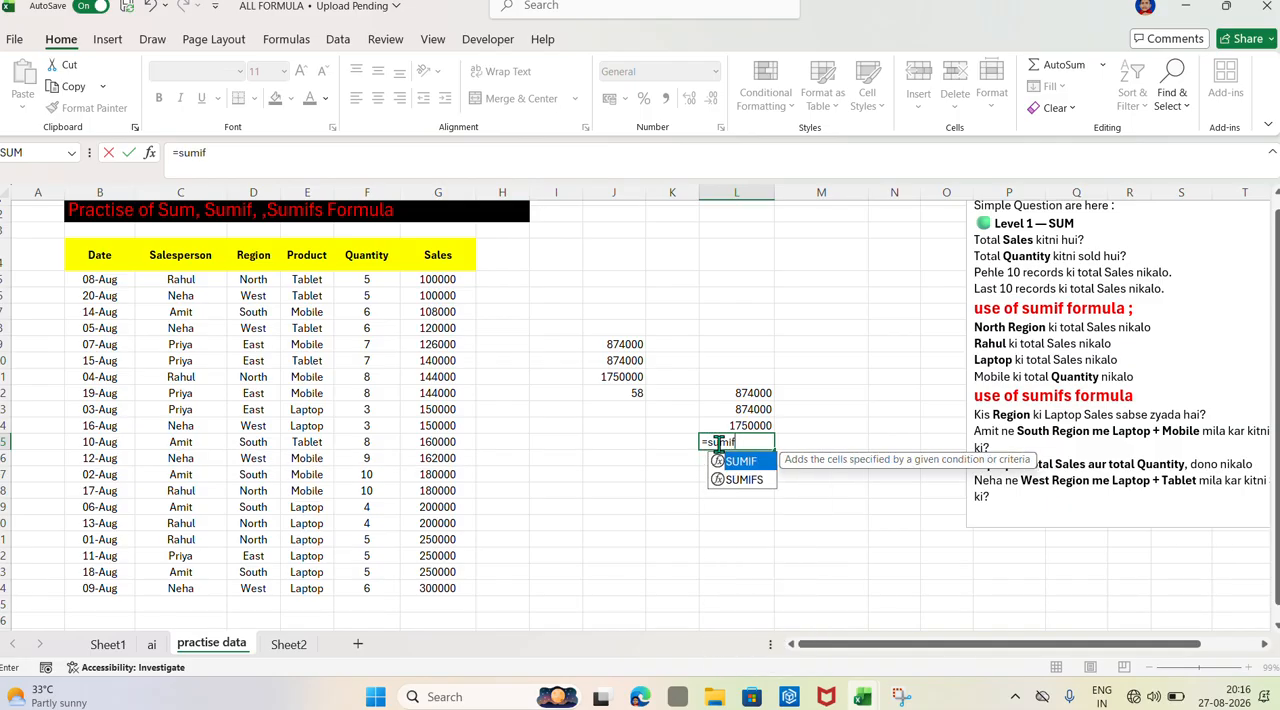
{"action": "key", "text": "Tab"}
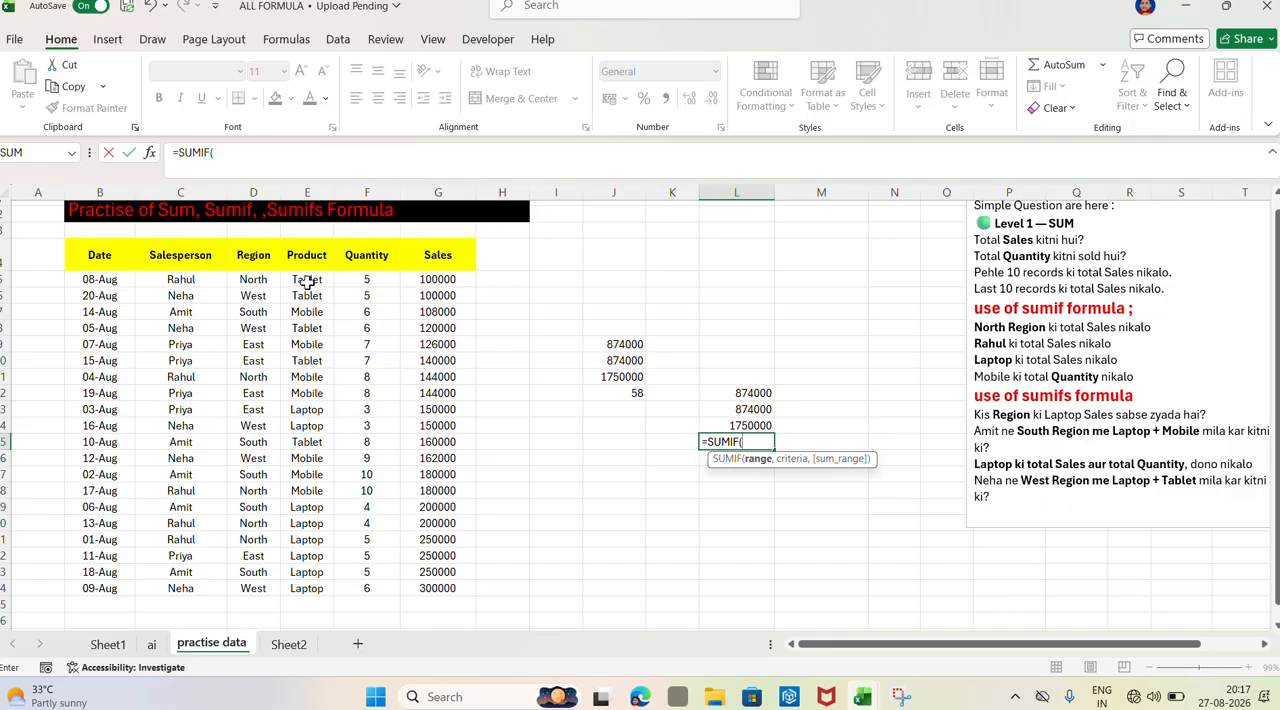
{"action": "left_click_drag", "start_coordinate": [307, 280], "coordinate": [318, 585]}
{"action": "type", "text": ","}
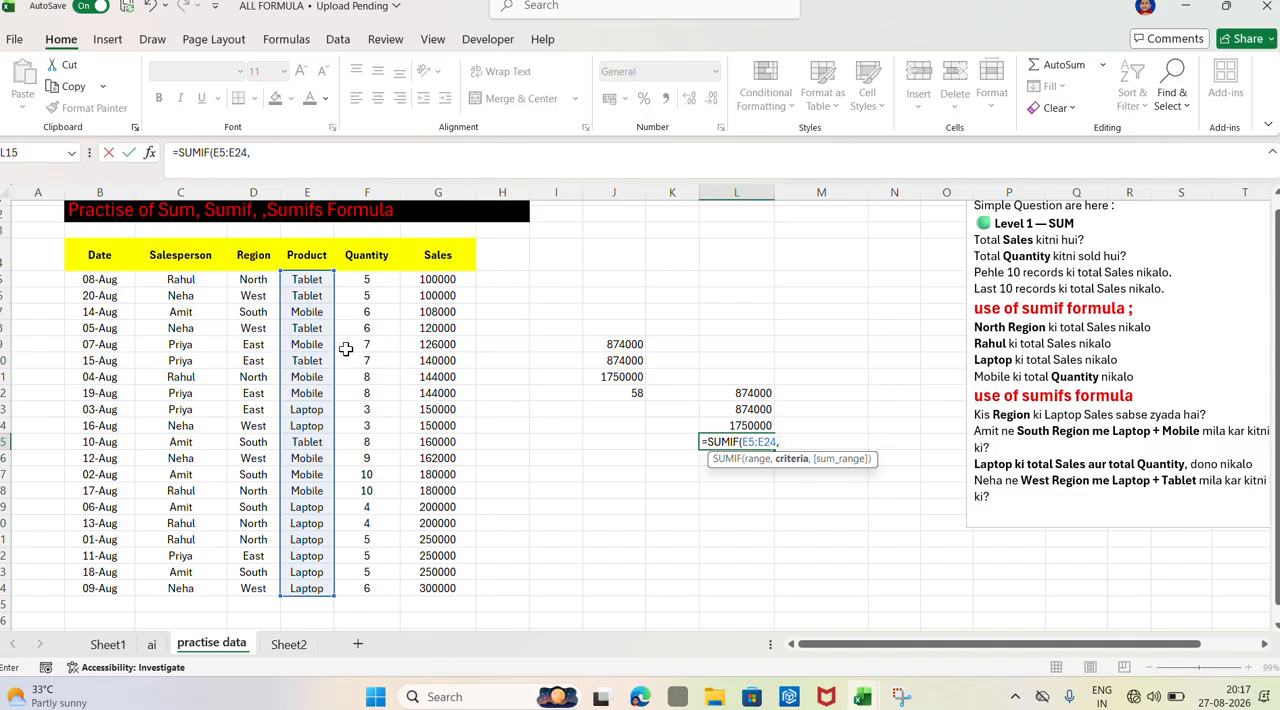
{"action": "left_click", "coordinate": [298, 376]}
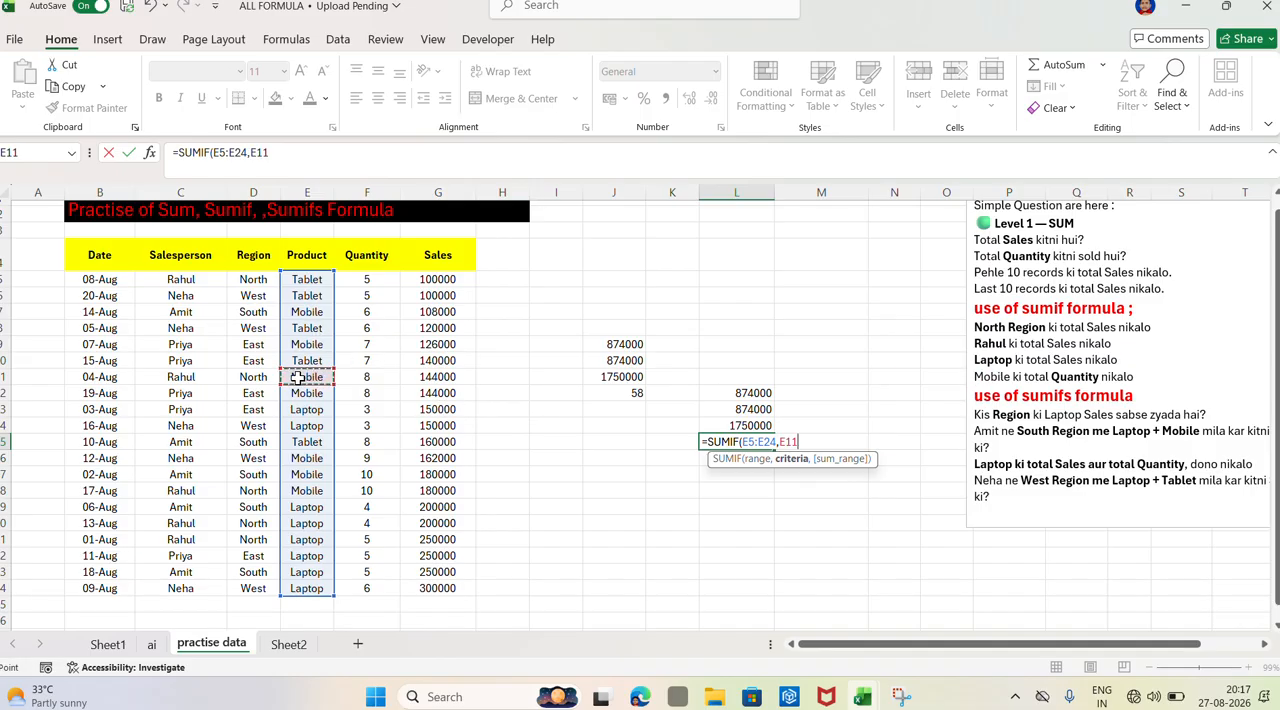
{"action": "type", "text": ","}
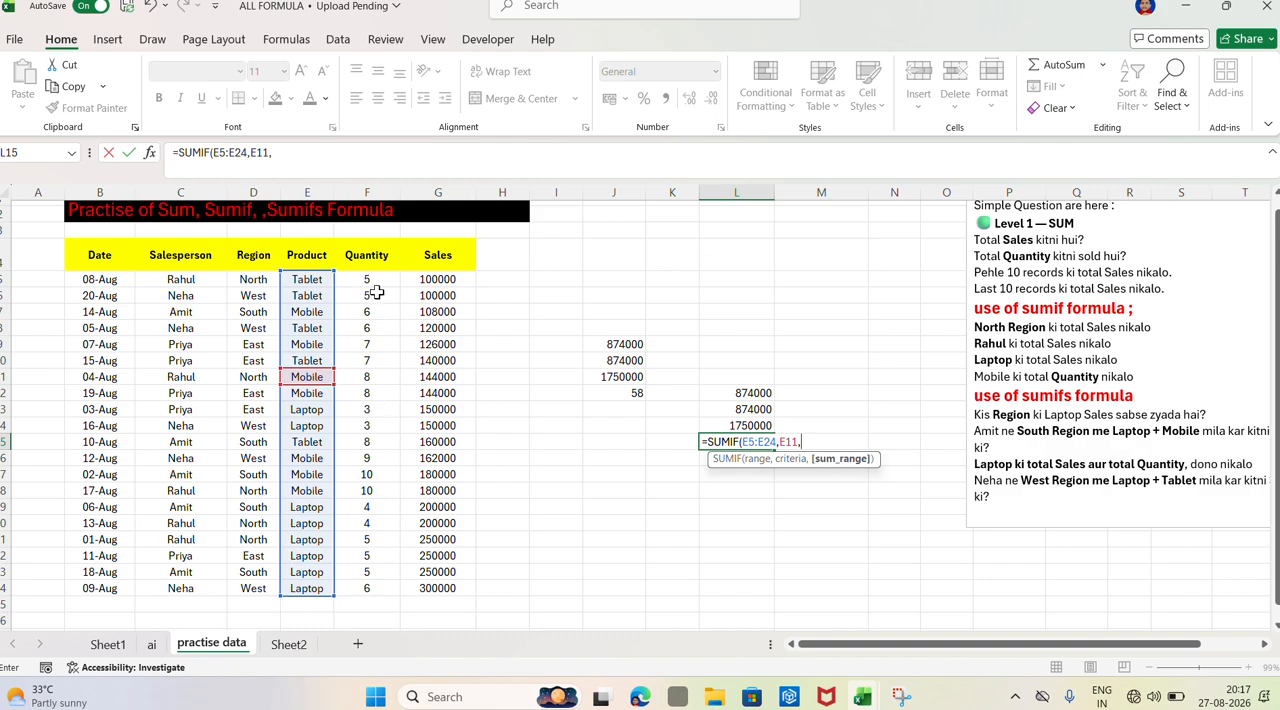
{"action": "left_click_drag", "start_coordinate": [371, 283], "coordinate": [393, 577]}
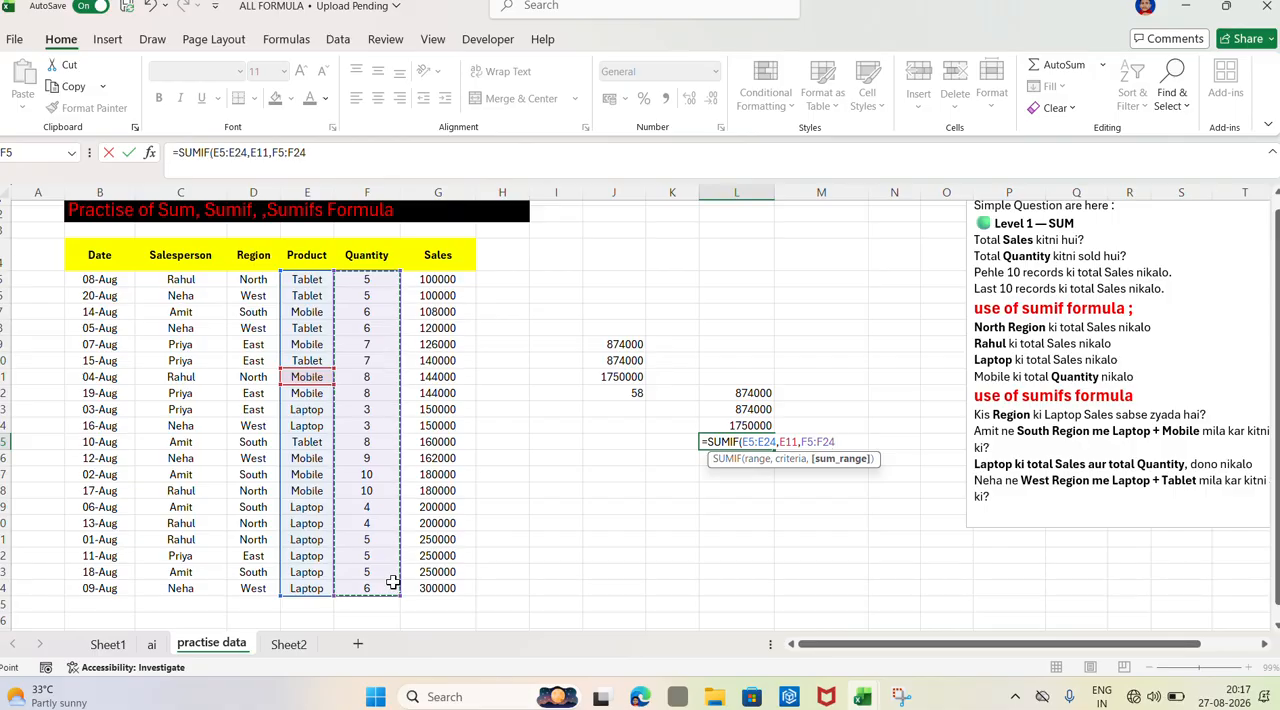
{"action": "key", "text": "Return"}
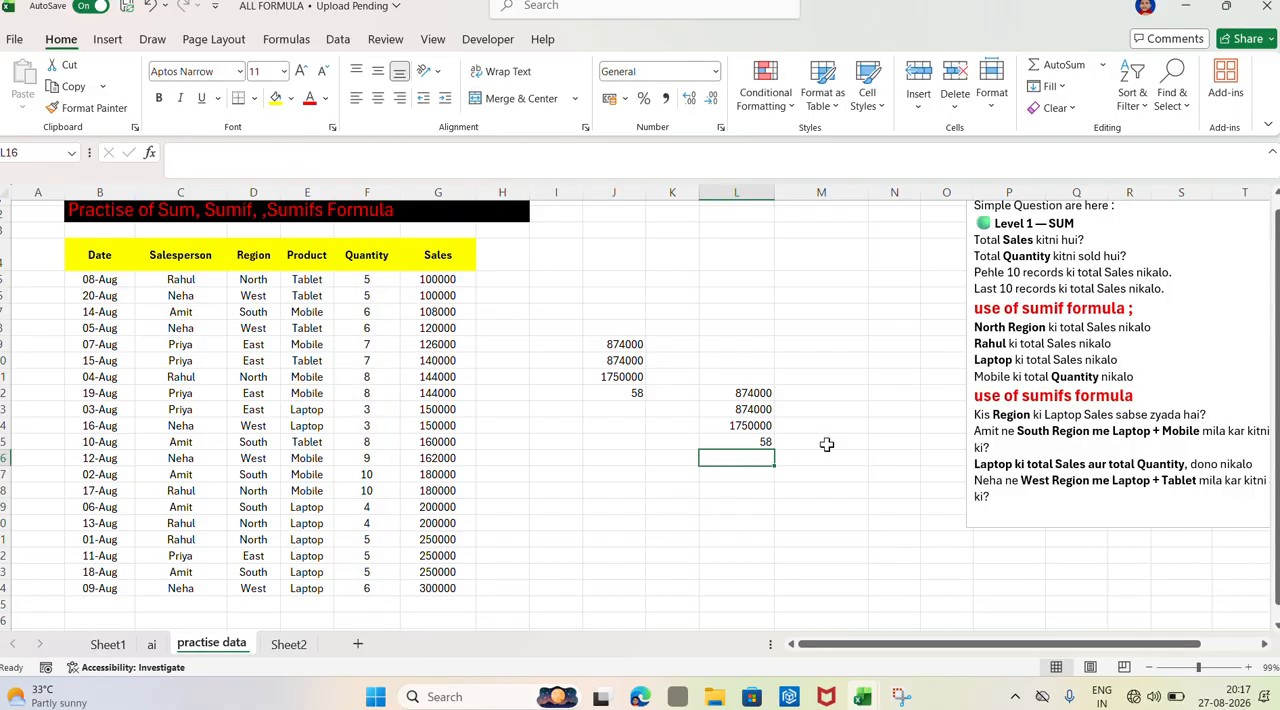